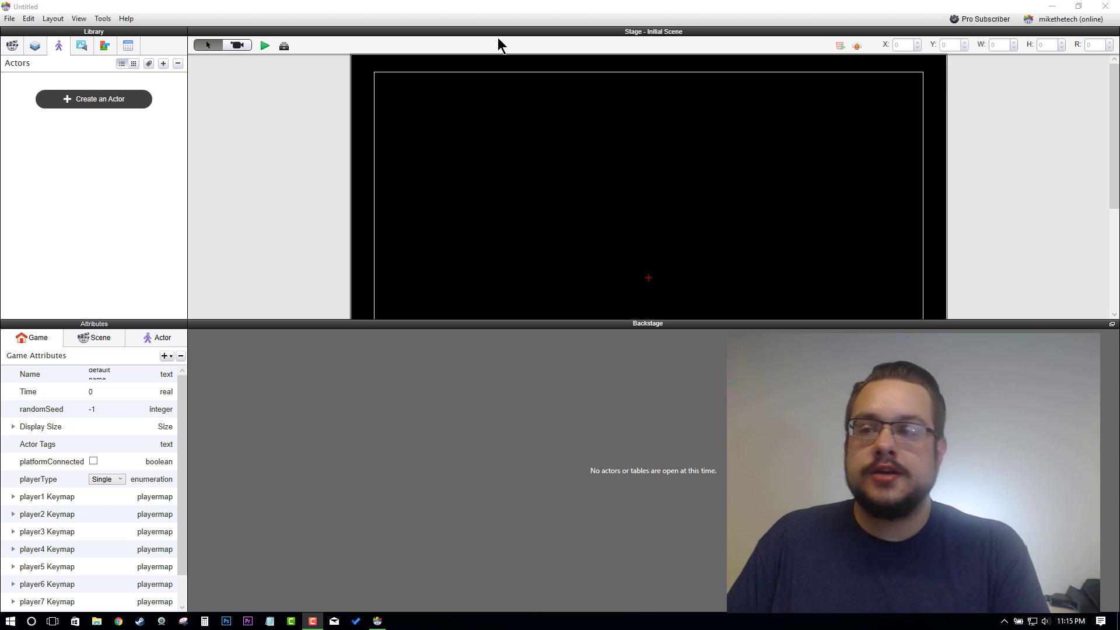
- Create a new project titled "Platformer Tutorial" for the iPhone 5 Landscape platform
click(9, 20)
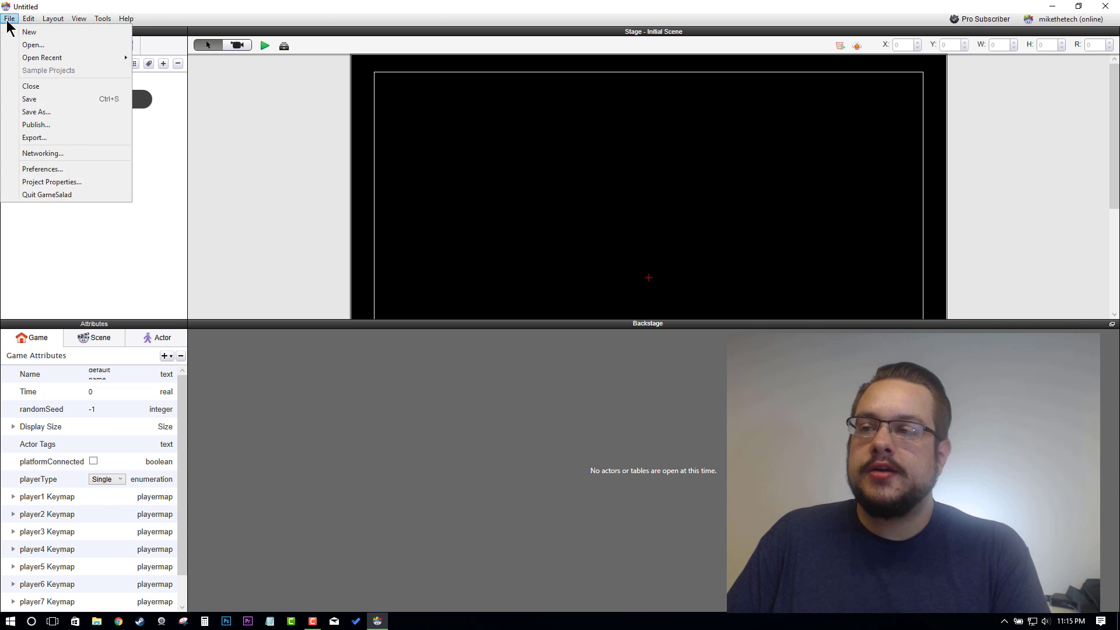
click(27, 32)
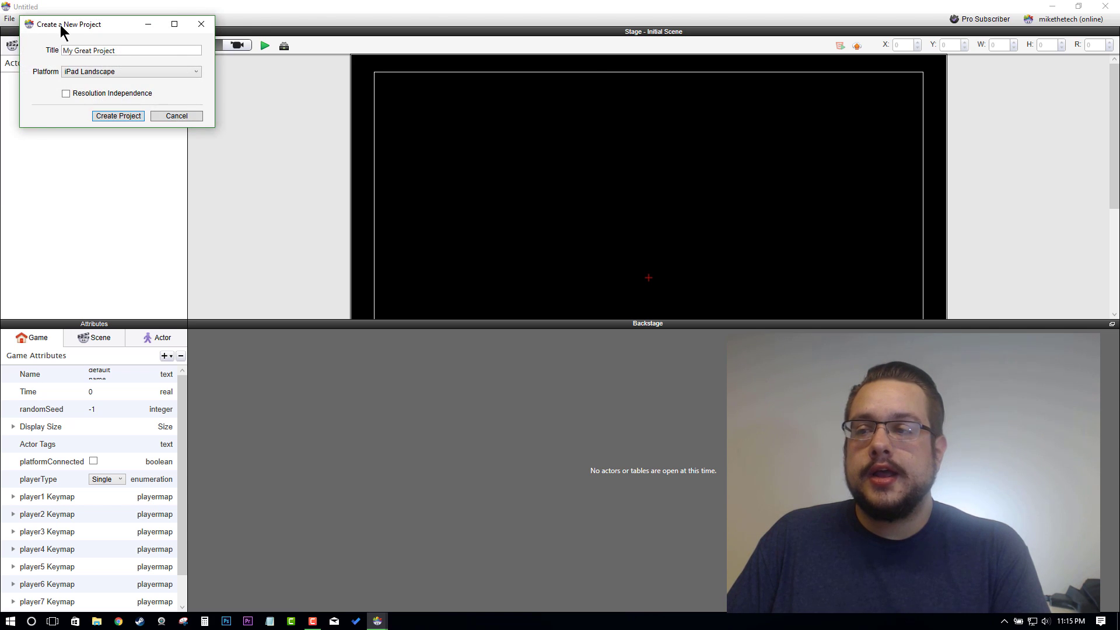
drag(60, 26, 435, 62)
drag(525, 89, 375, 95)
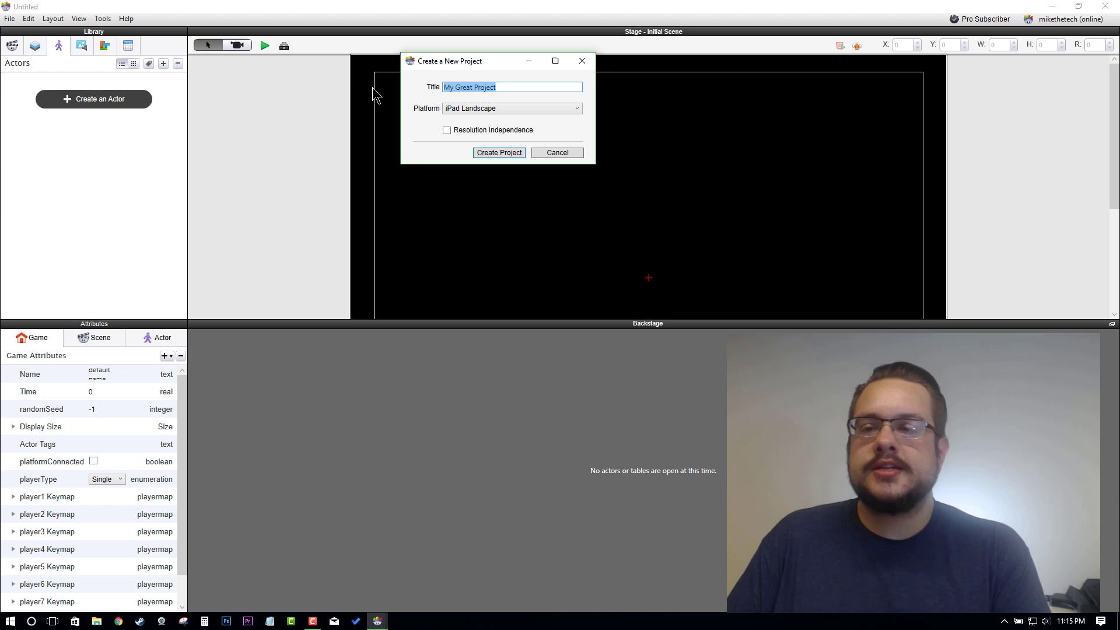
text(Plat)
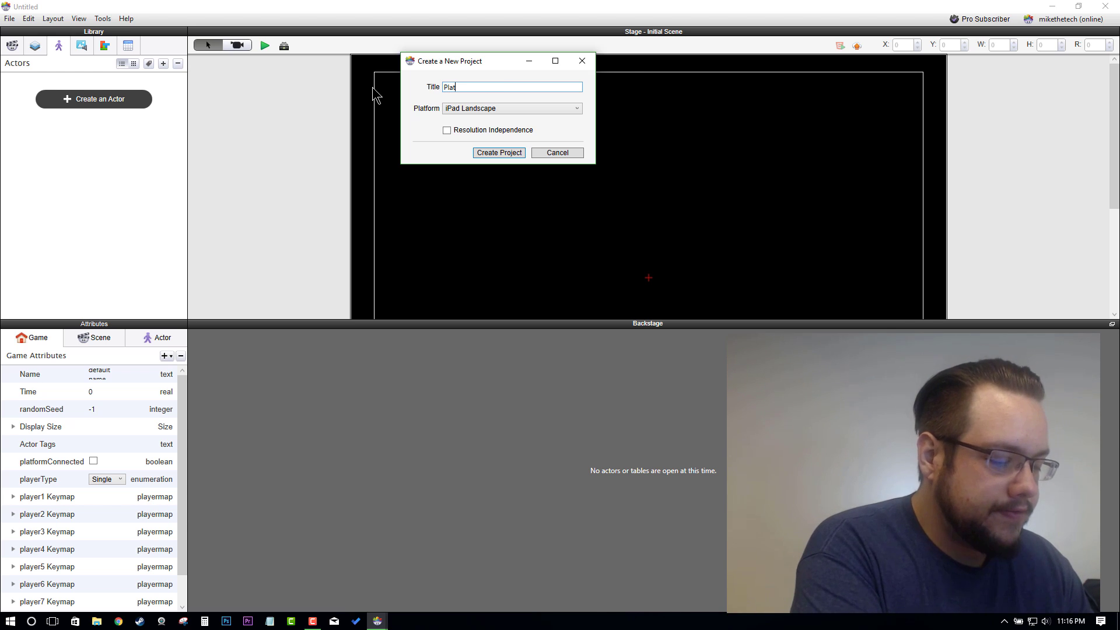
text(former Tutori)
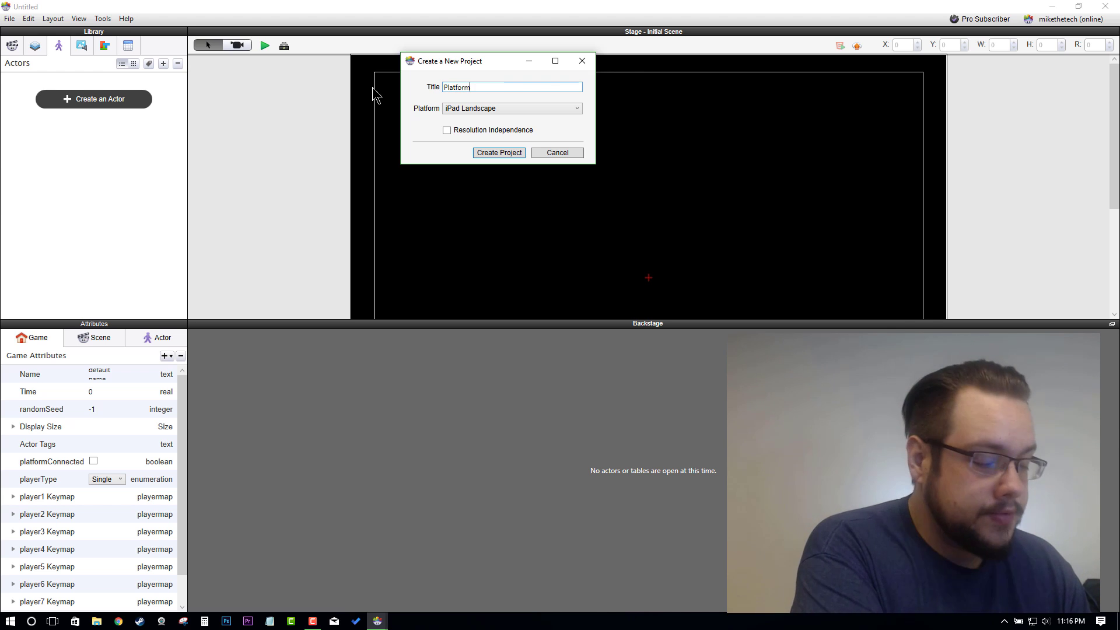
text(al)
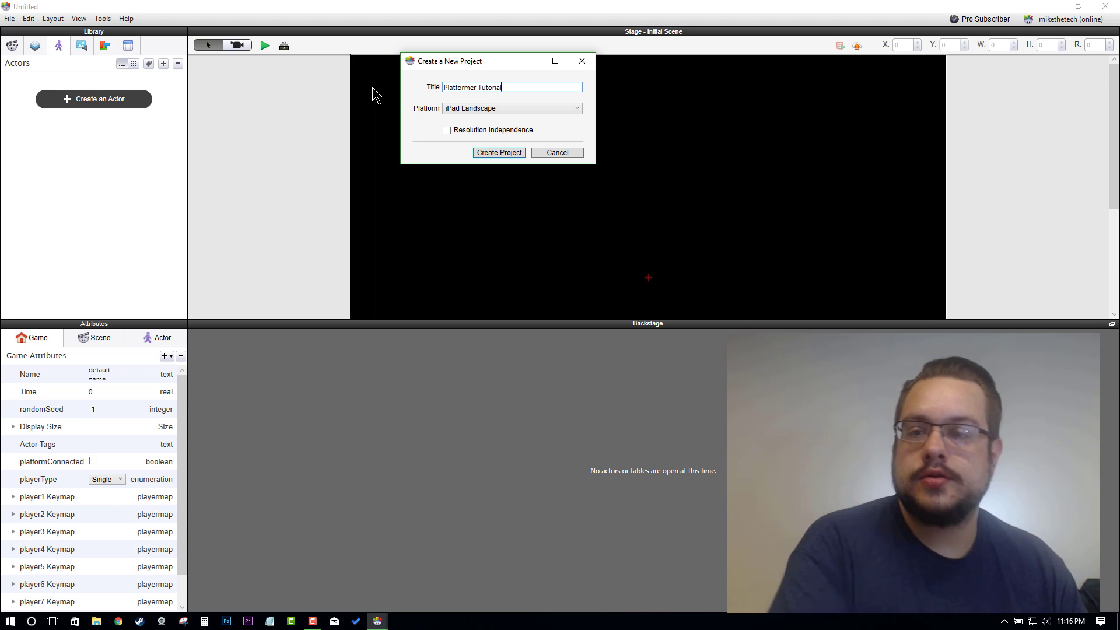
click(502, 107)
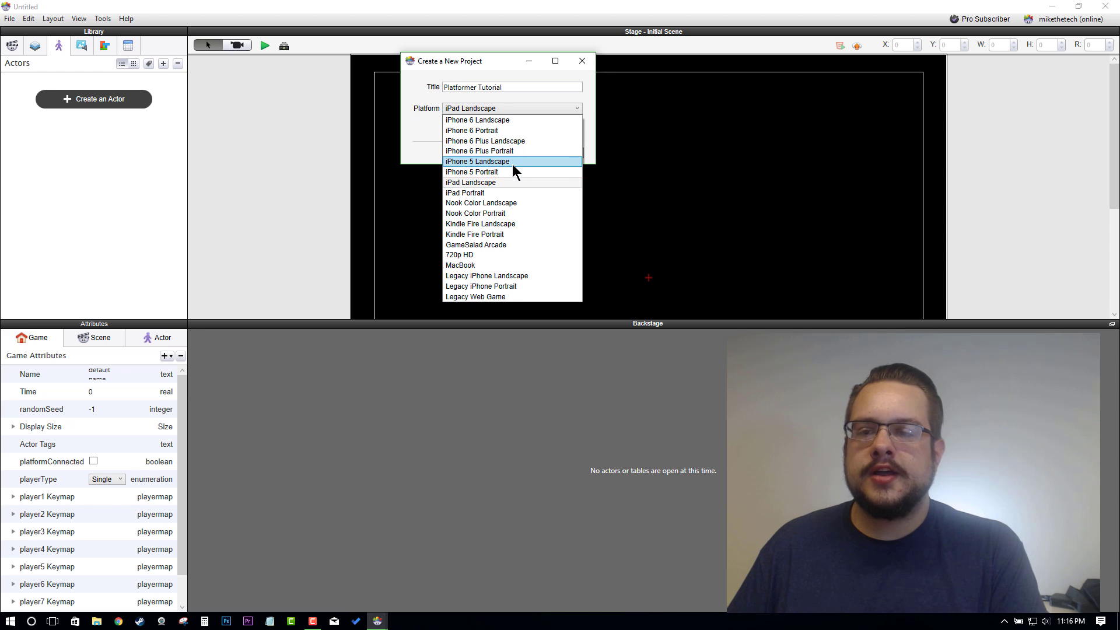
click(512, 161)
click(519, 156)
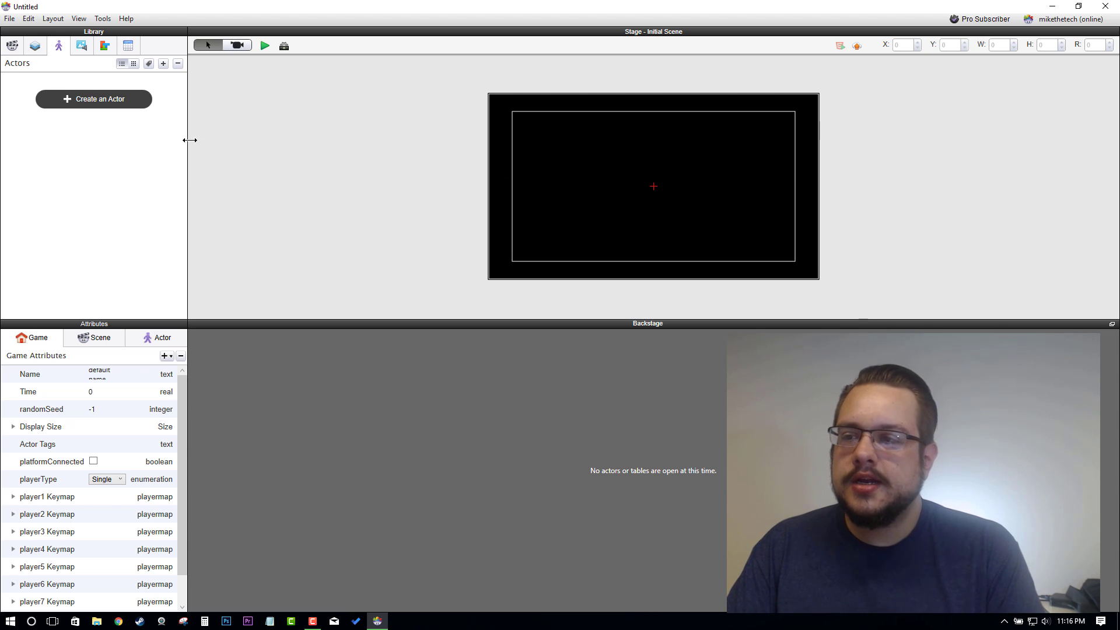
- Import all the adventurer pose images from the kenney_platformercharacters PNG/Adventurer/Poses folder as media assets
click(81, 45)
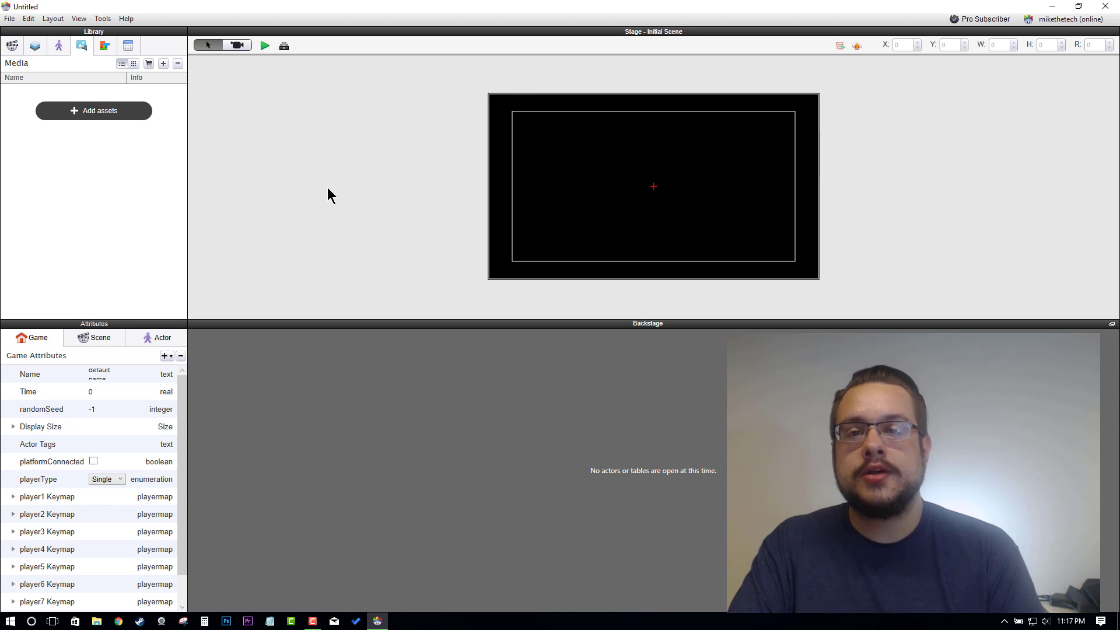
click(94, 110)
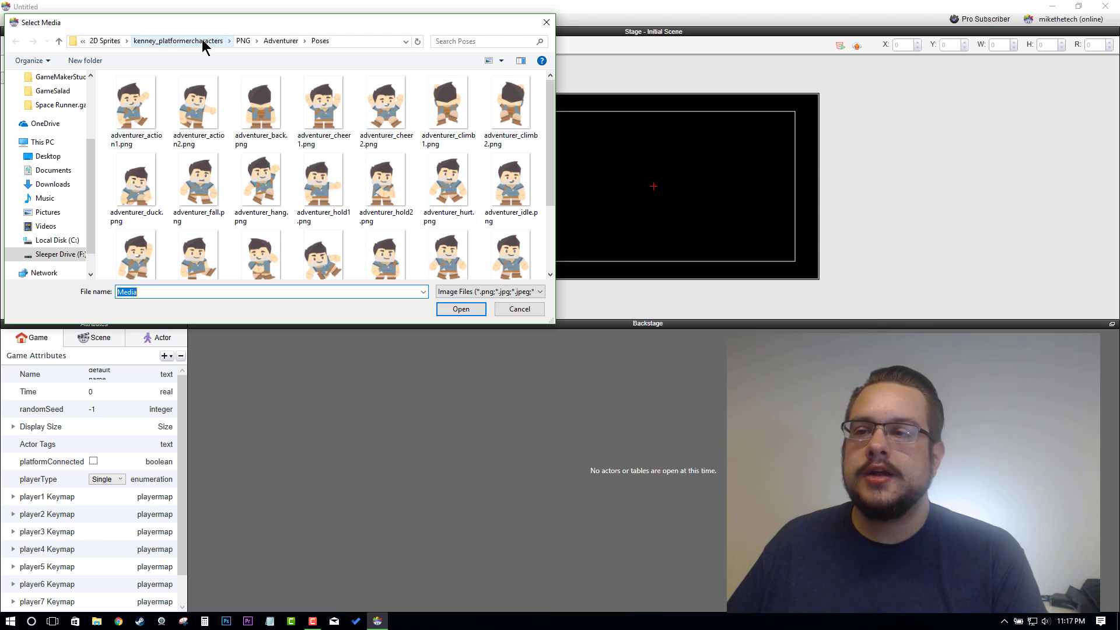
click(242, 42)
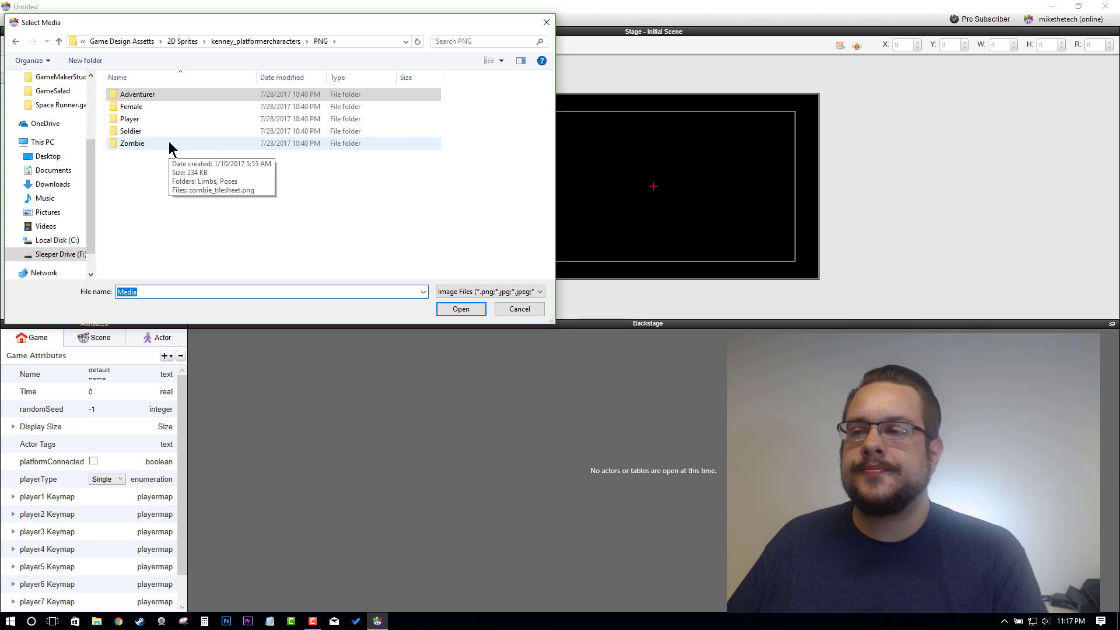
double_click(152, 94)
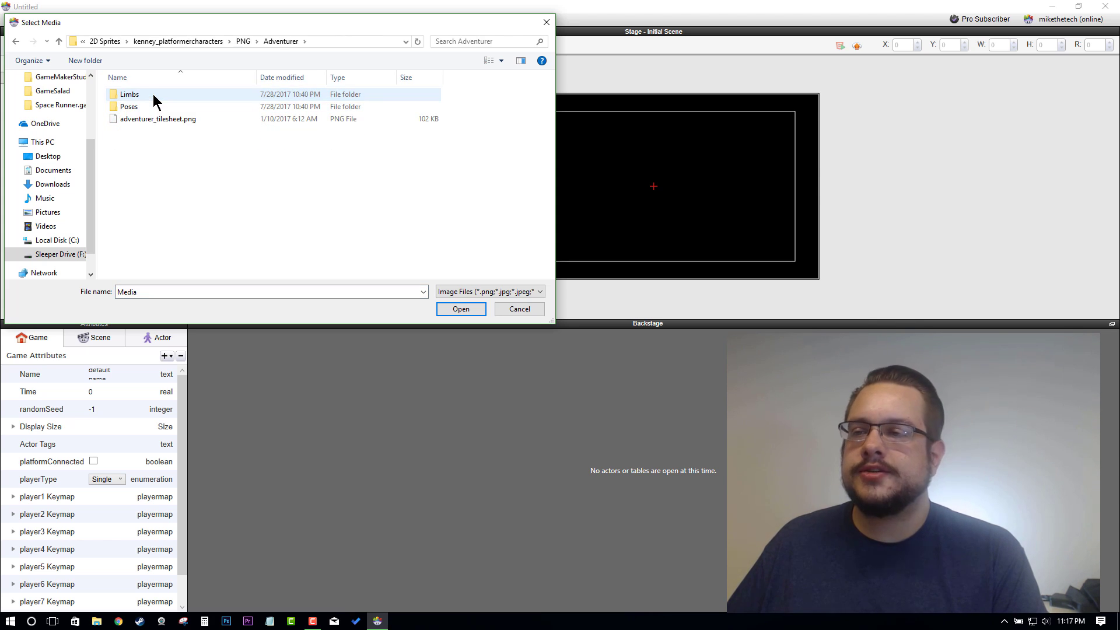
double_click(154, 106)
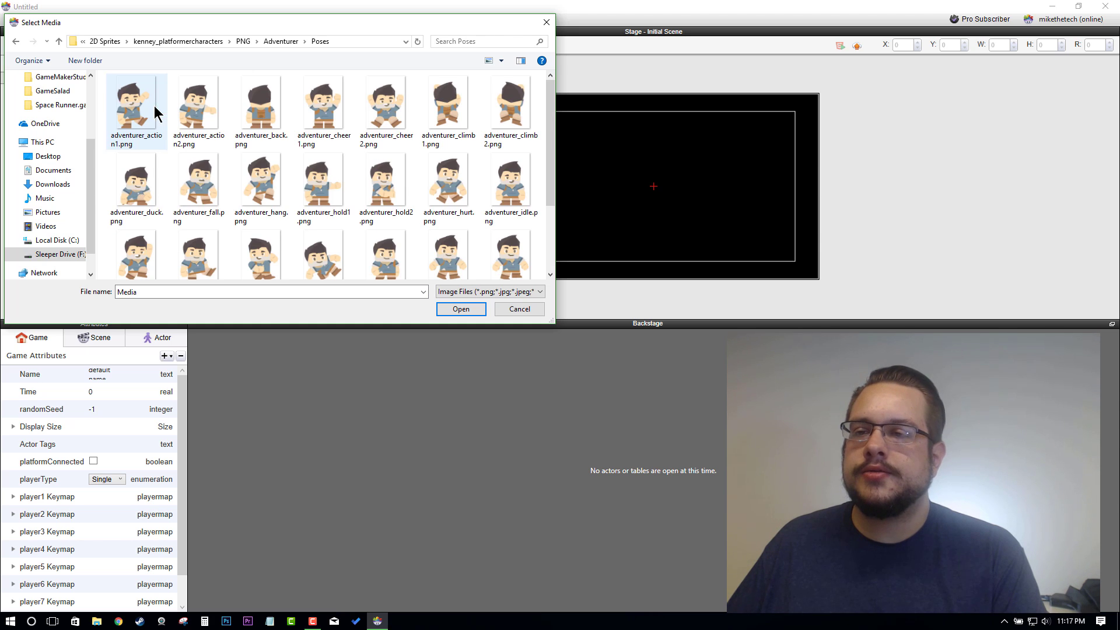
drag(102, 86, 641, 406)
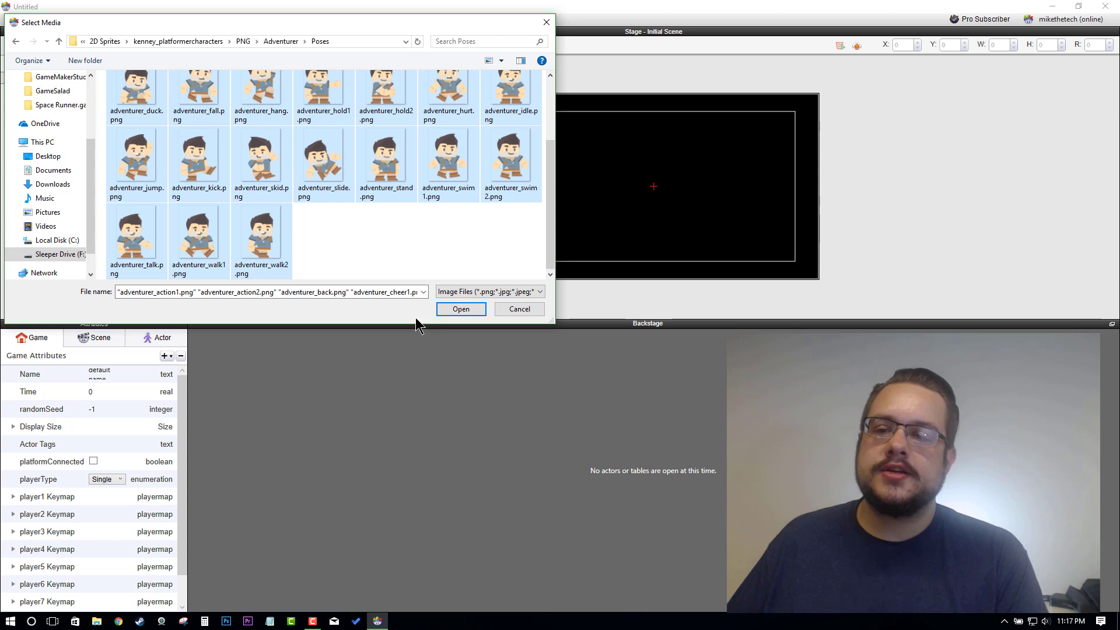
click(461, 309)
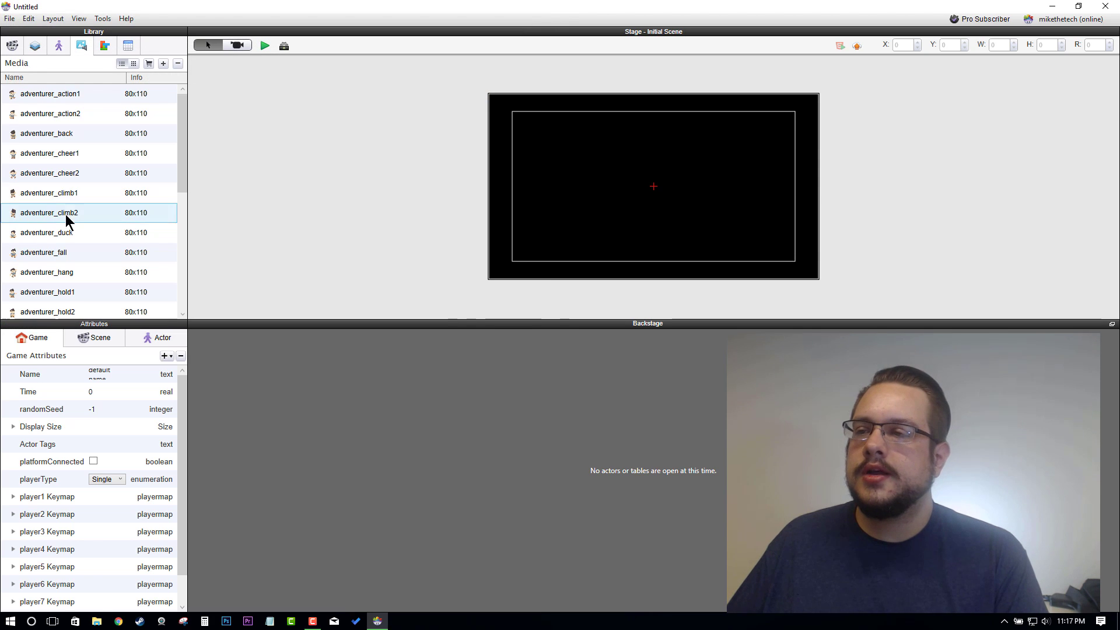
scroll(139, 130, up, 3)
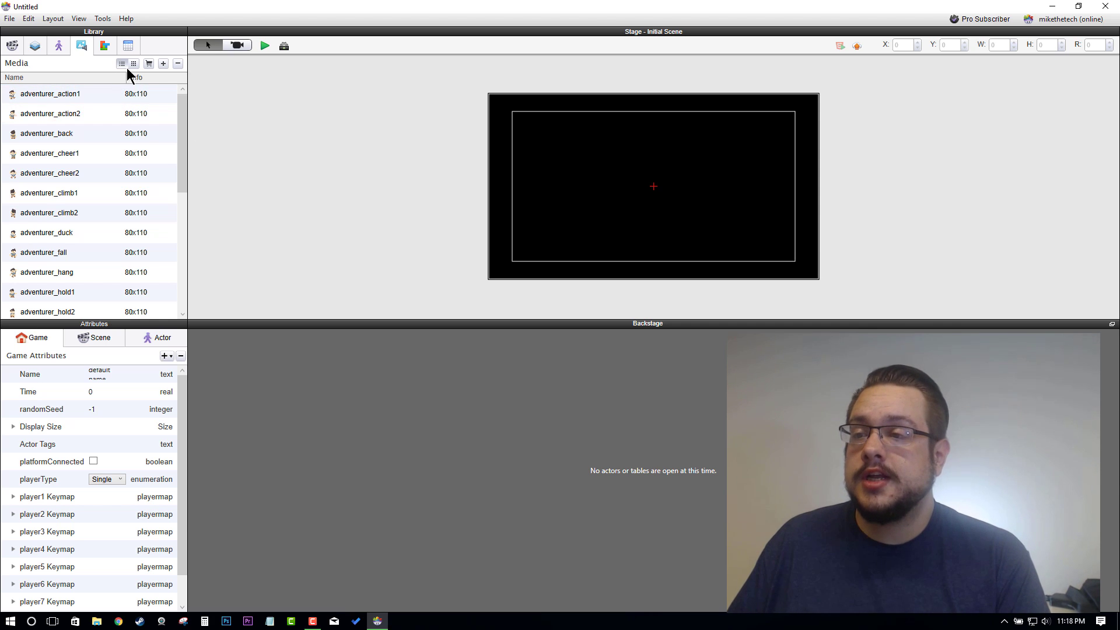
- Start another media import and browse to the PNG/Default size folder of kenney_platformerpack_industrial in 2D Sprites
click(162, 63)
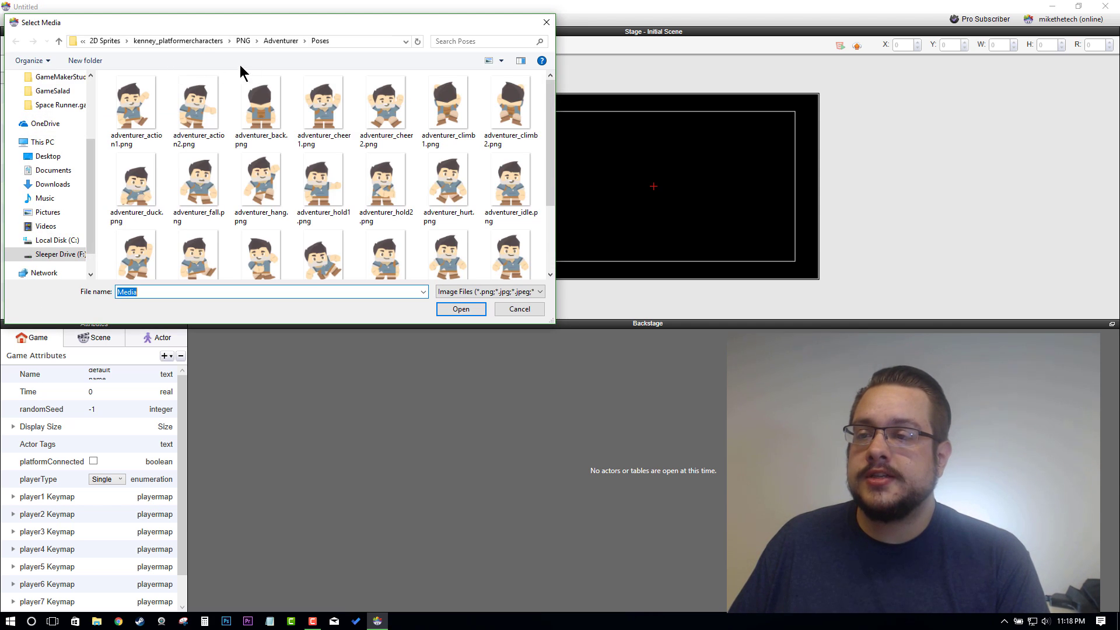
click(106, 40)
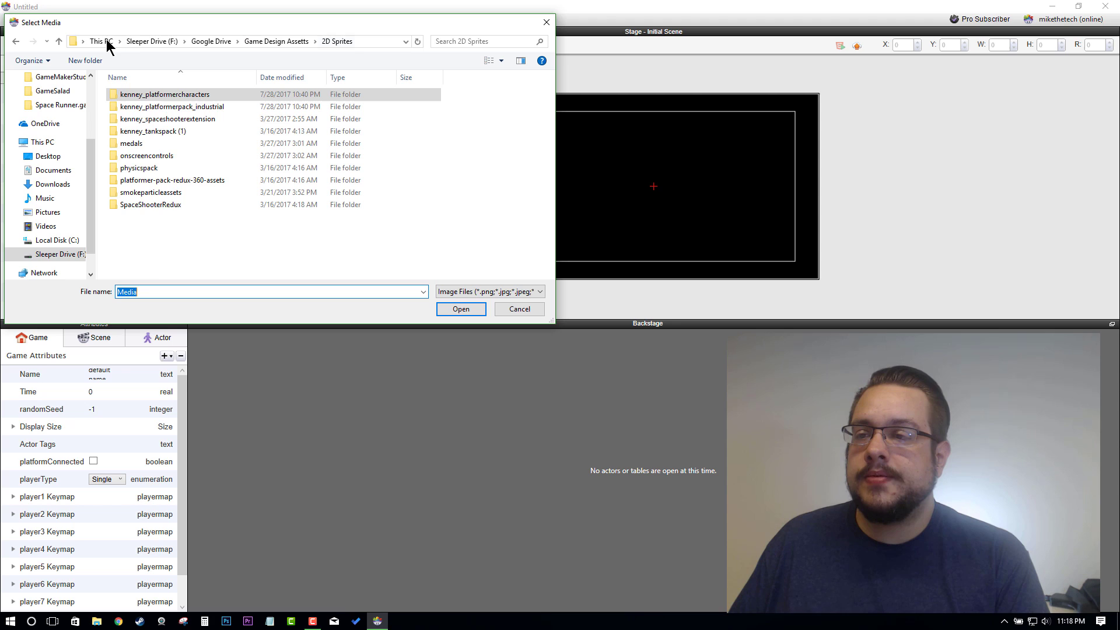
double_click(187, 107)
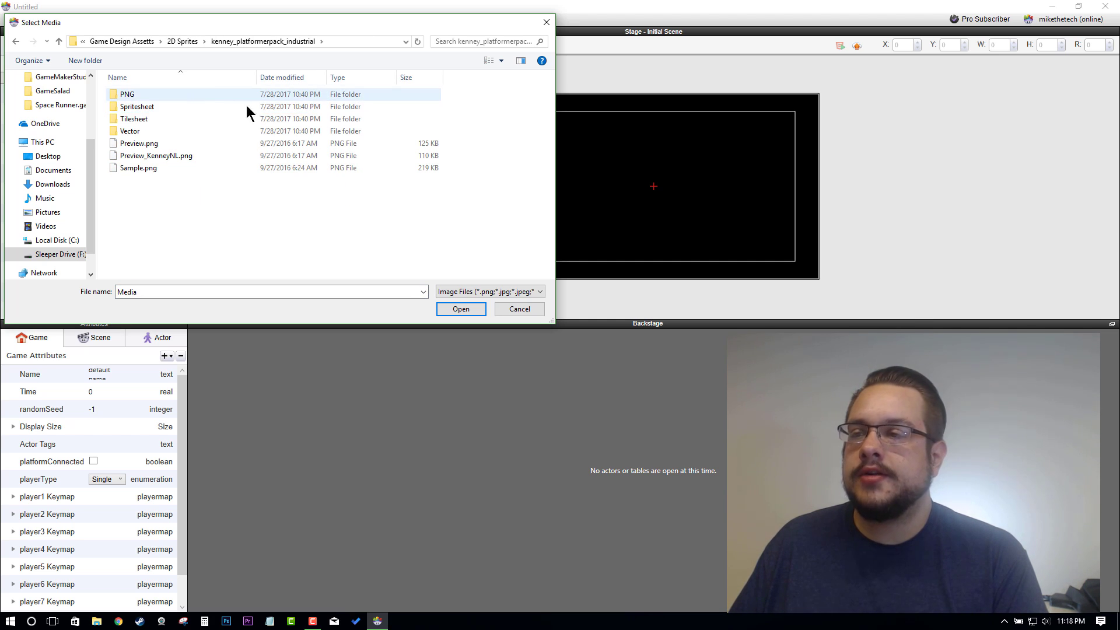
click(154, 94)
double_click(153, 91)
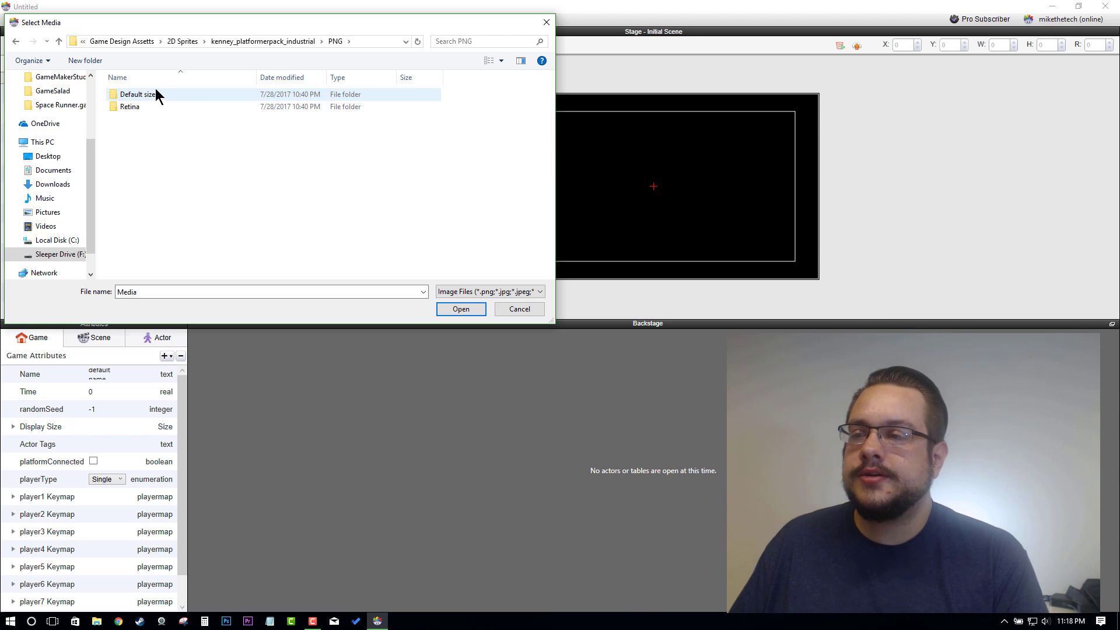
double_click(214, 94)
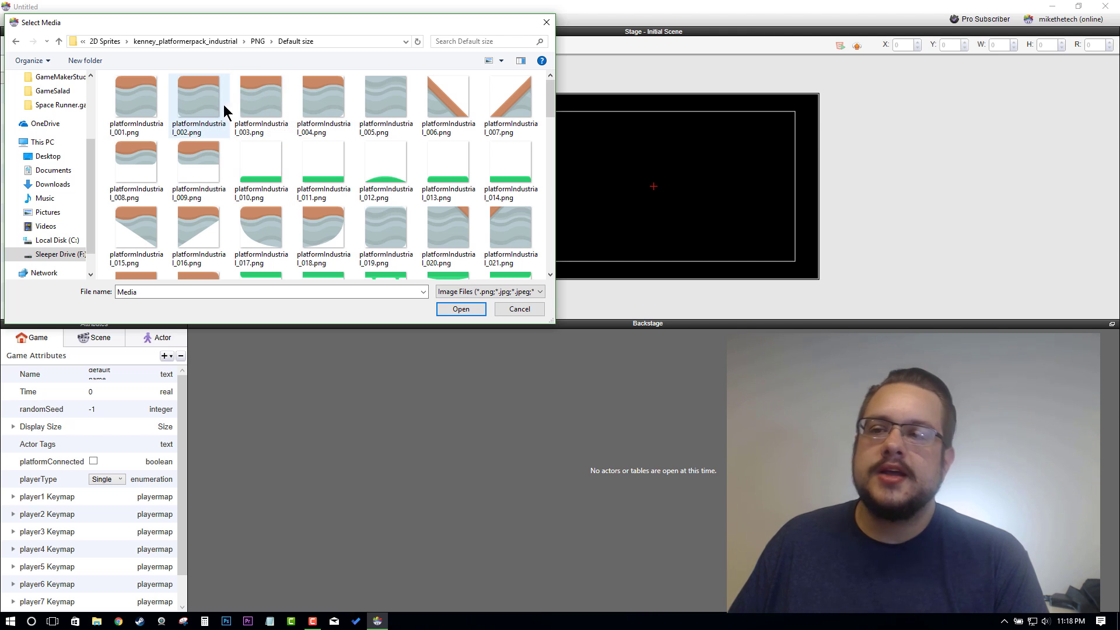
- Look through the industrial platform tiles and import platformIndustrial_003.png
scroll(490, 88, down, 6)
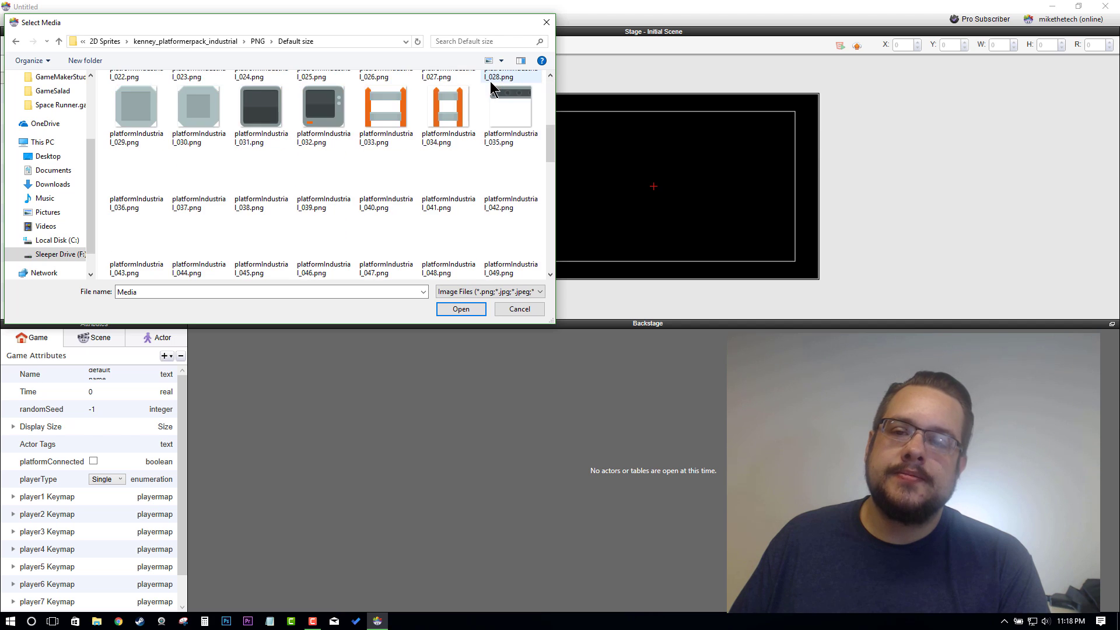
scroll(490, 88, up, 6)
scroll(490, 88, down, 5)
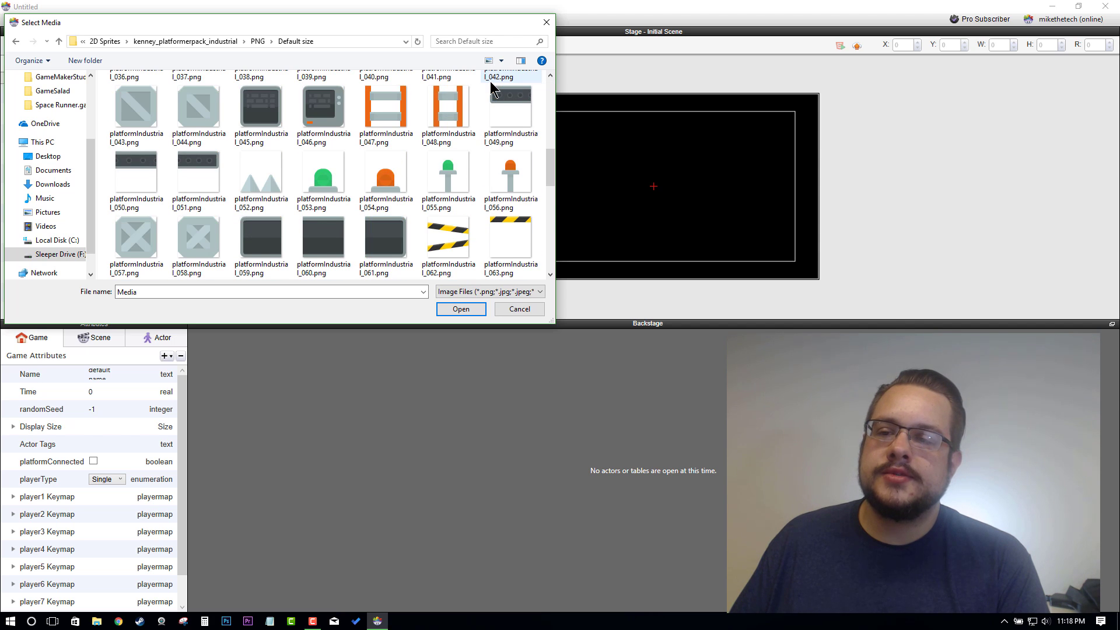
scroll(492, 87, up, 5)
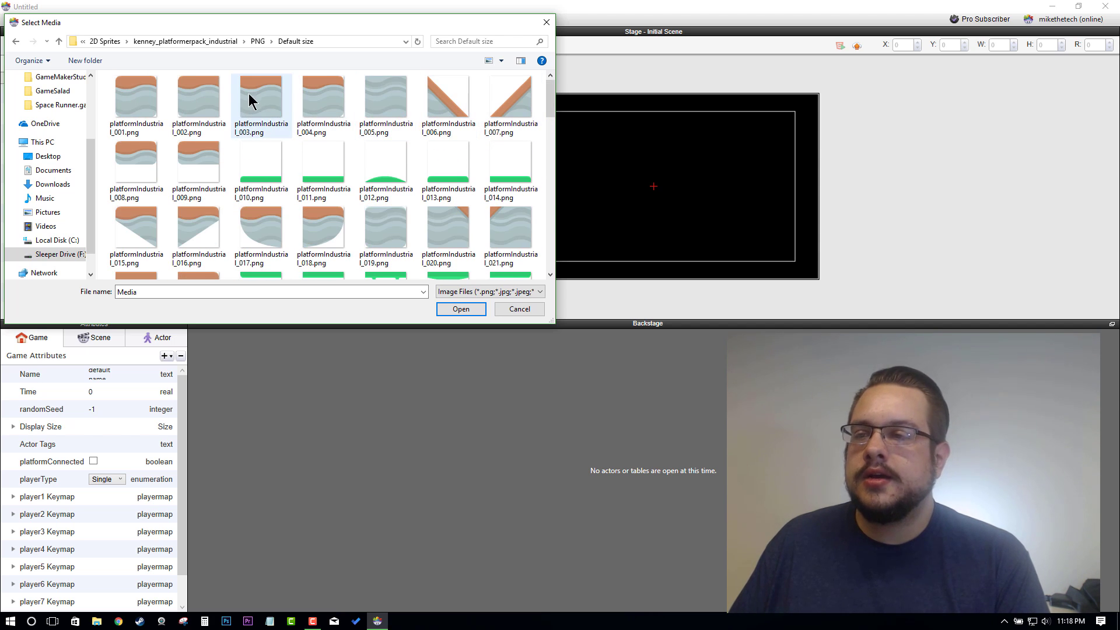
click(267, 100)
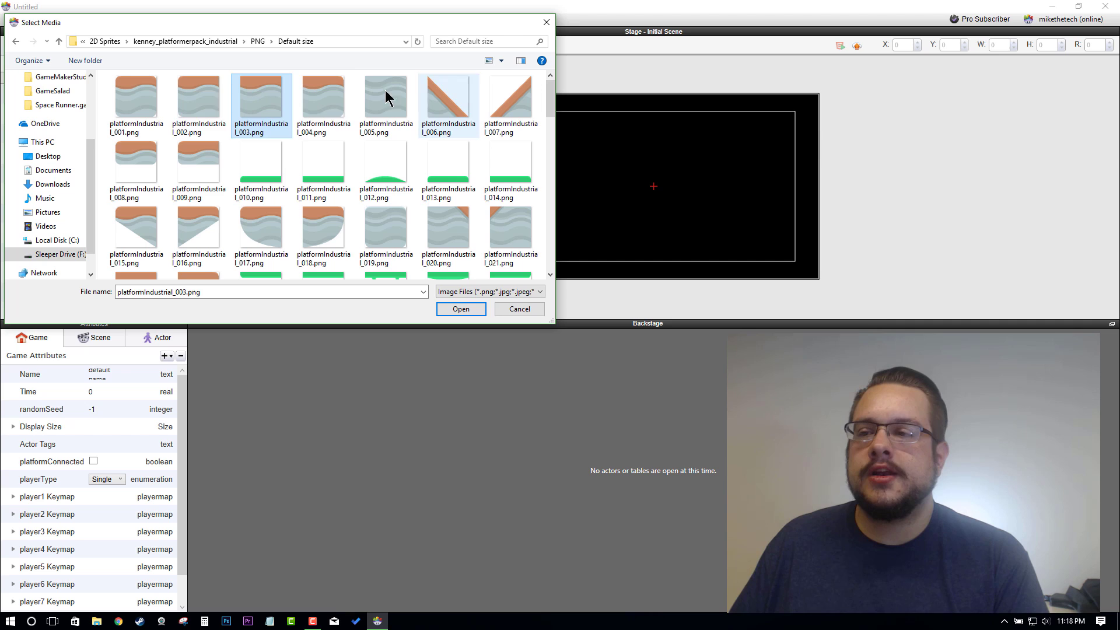
click(189, 108)
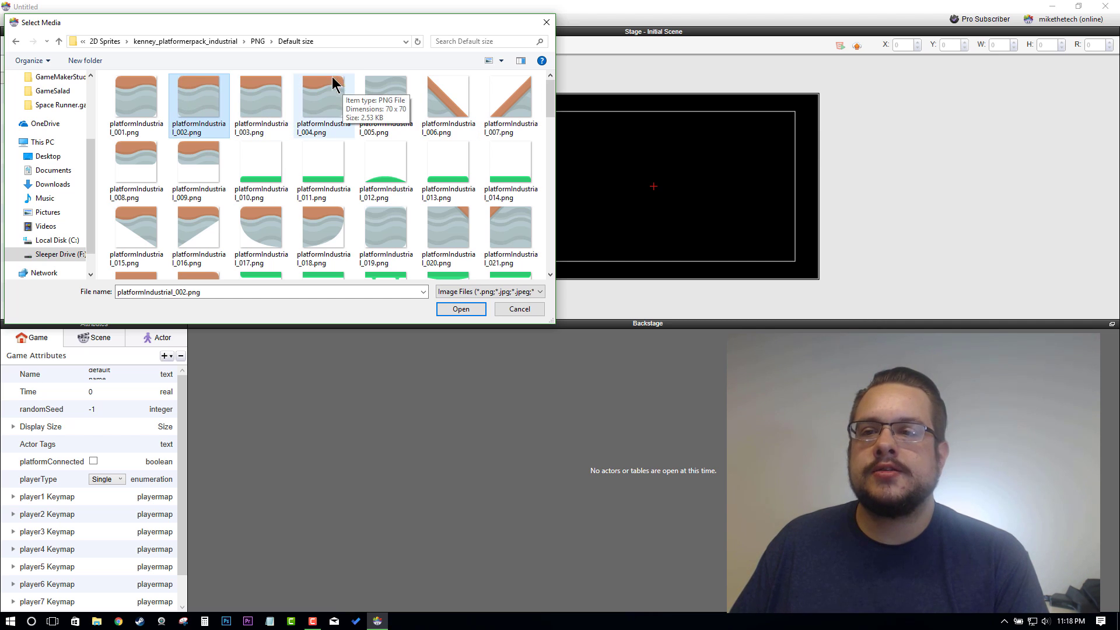
click(270, 95)
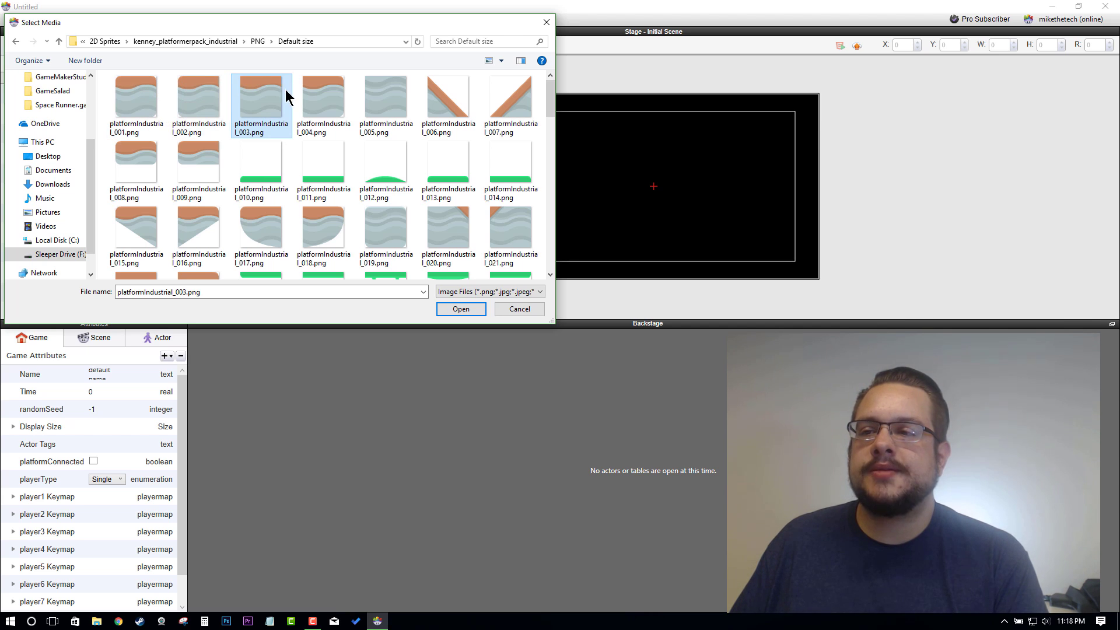
double_click(245, 111)
- Place the platformIndustrial_003 image on the stage as a new actor at about X 198, Y 114
scroll(117, 193, down, 5)
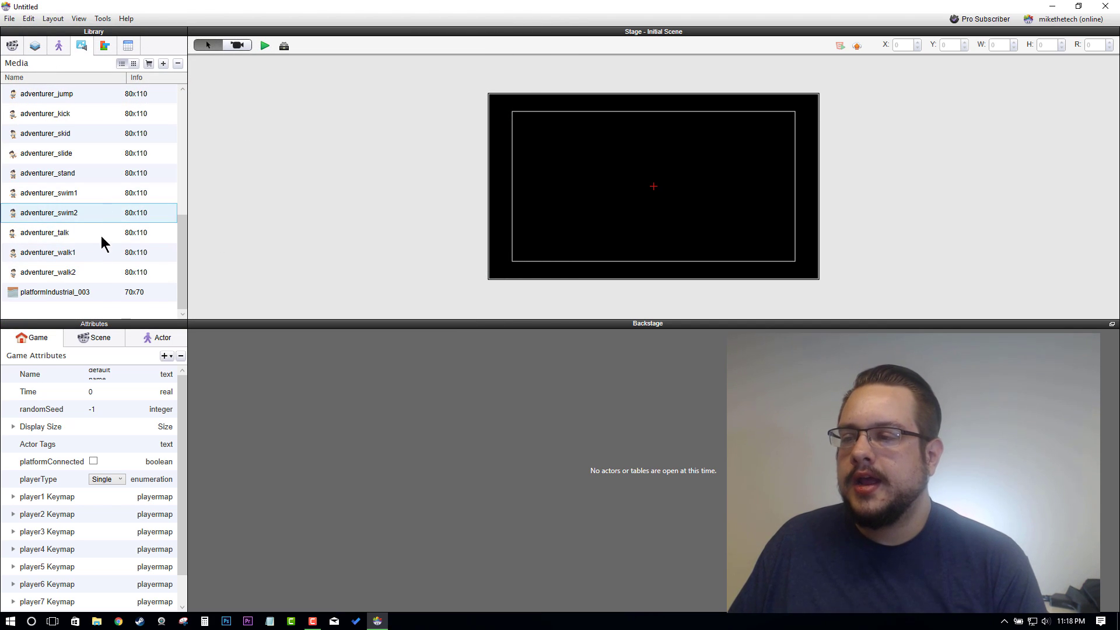
click(69, 293)
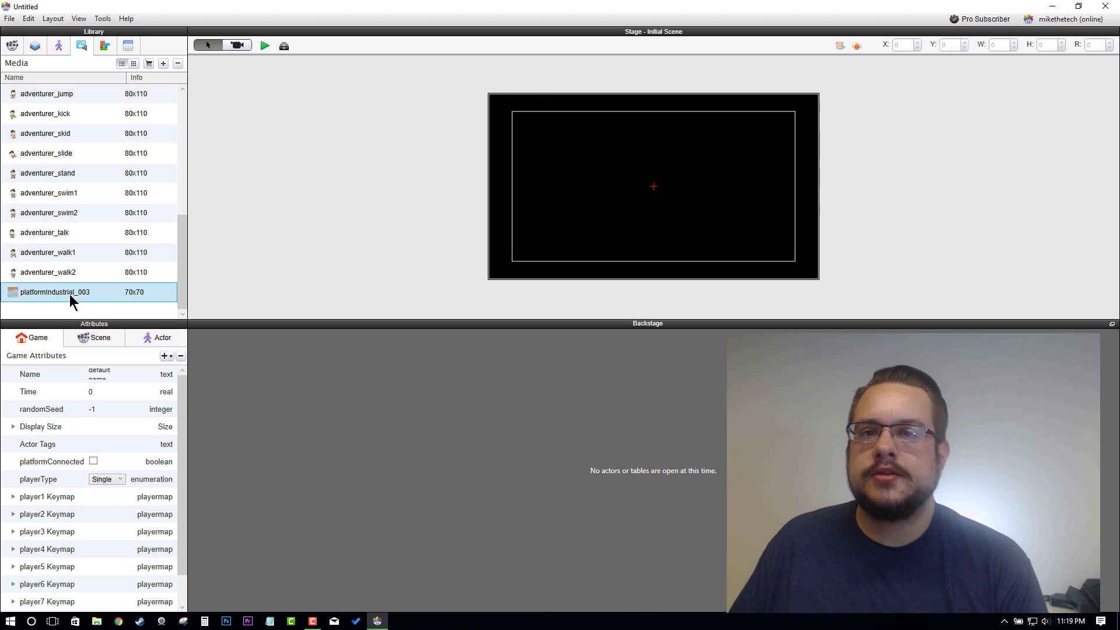
drag(69, 294, 529, 184)
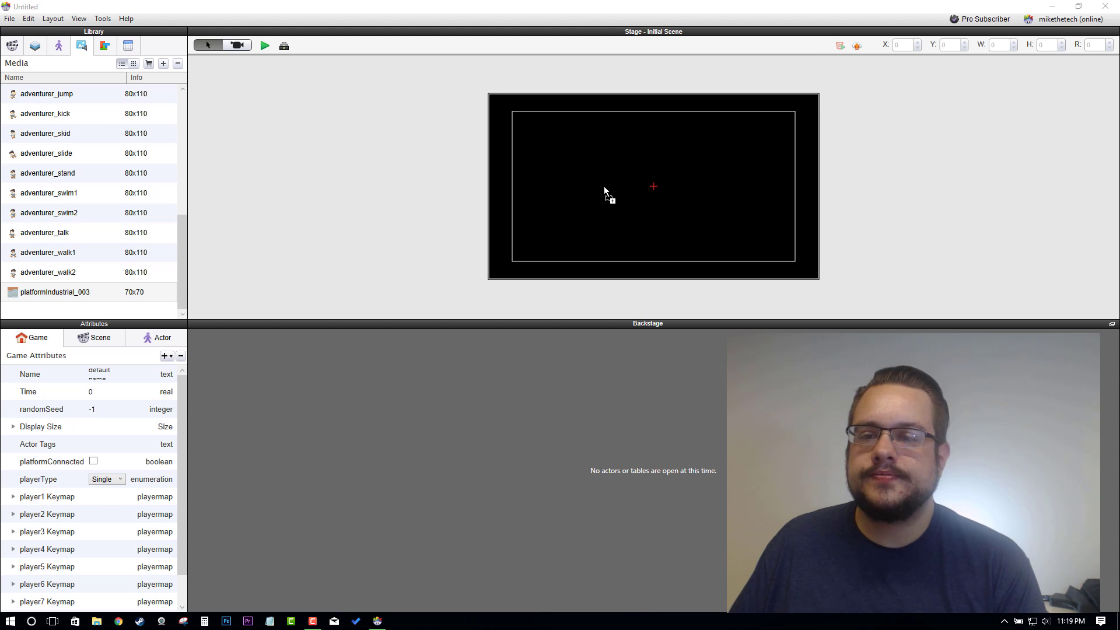
drag(604, 189, 604, 189)
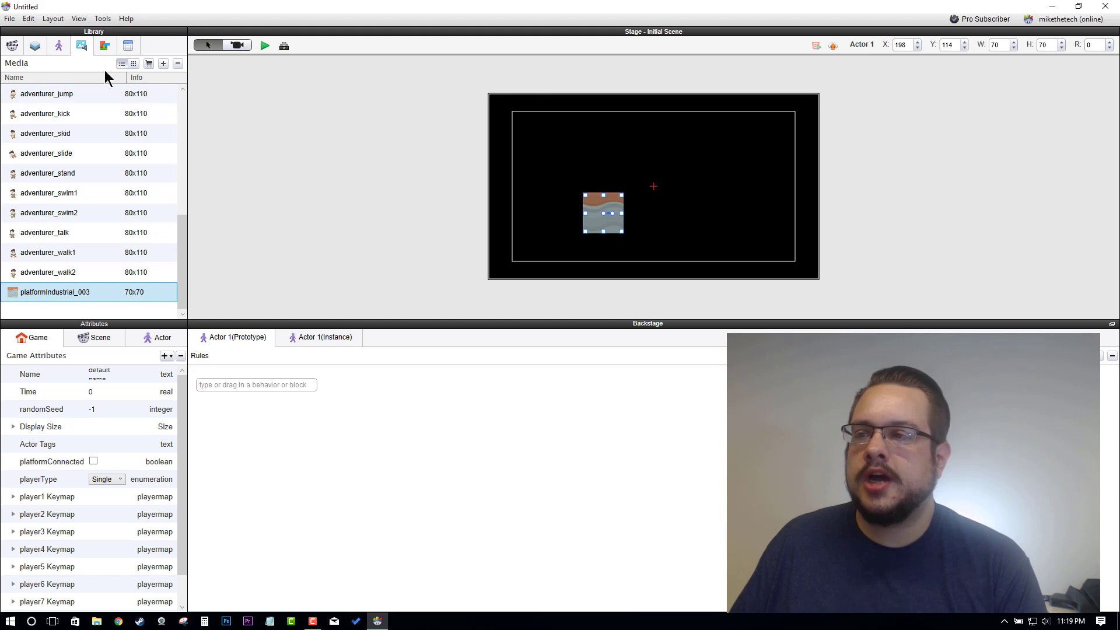
- Rename the new platform tile actor in the library as "Floor"
click(59, 47)
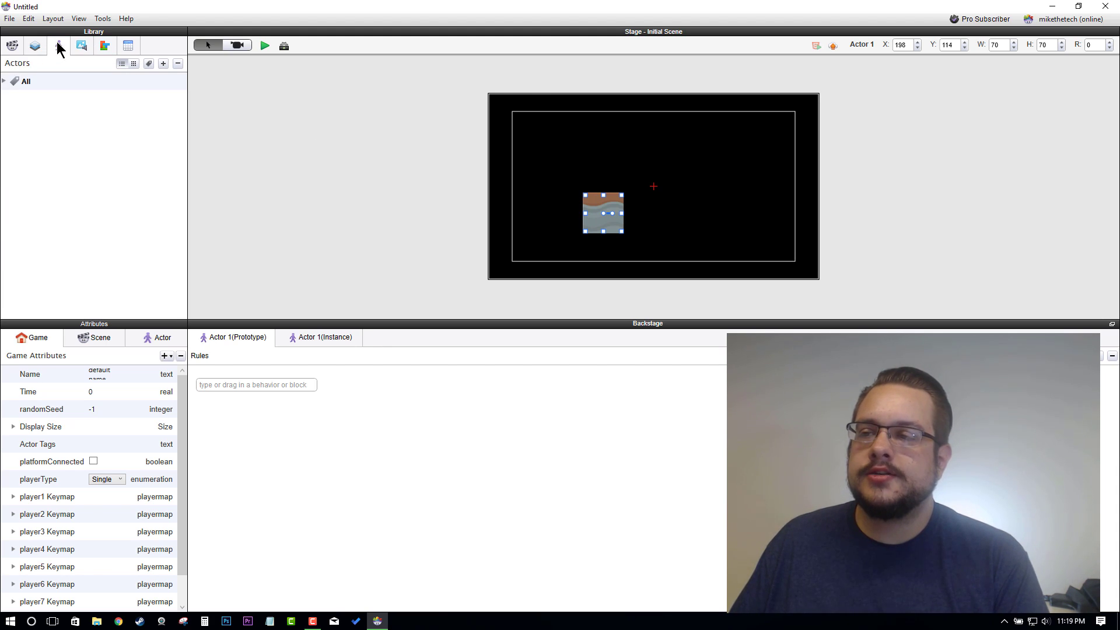
click(4, 82)
click(36, 99)
click(39, 99)
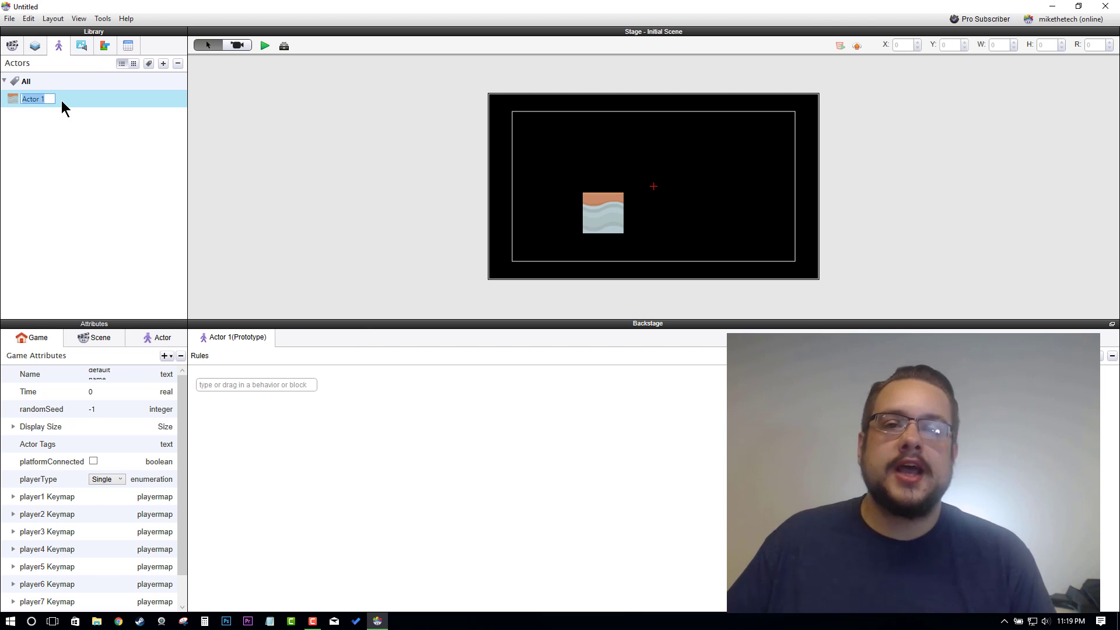
text(Floor)
key(Return)
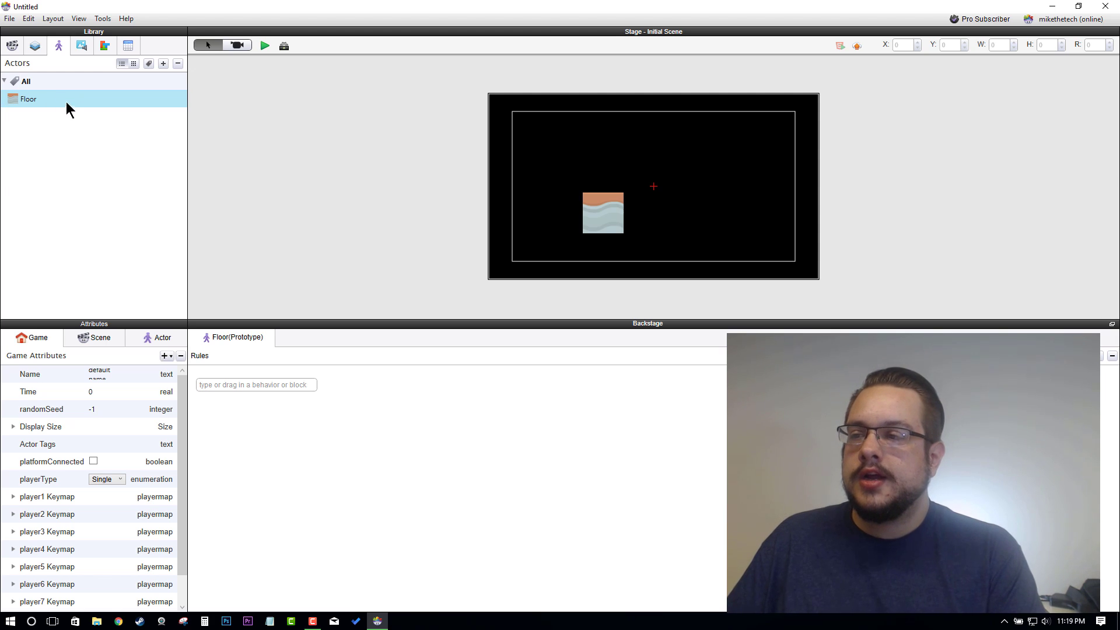
- Move the floor tile to the scene's lower-left corner and stretch it horizontally past the scene's right edge
click(606, 213)
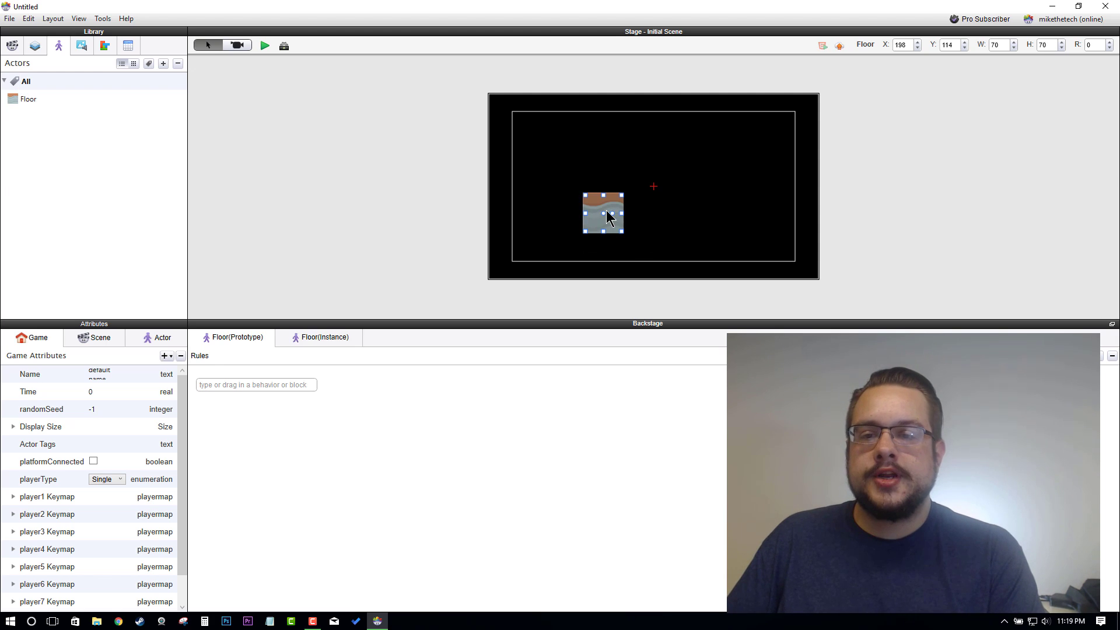
drag(607, 212, 573, 248)
drag(521, 277, 517, 280)
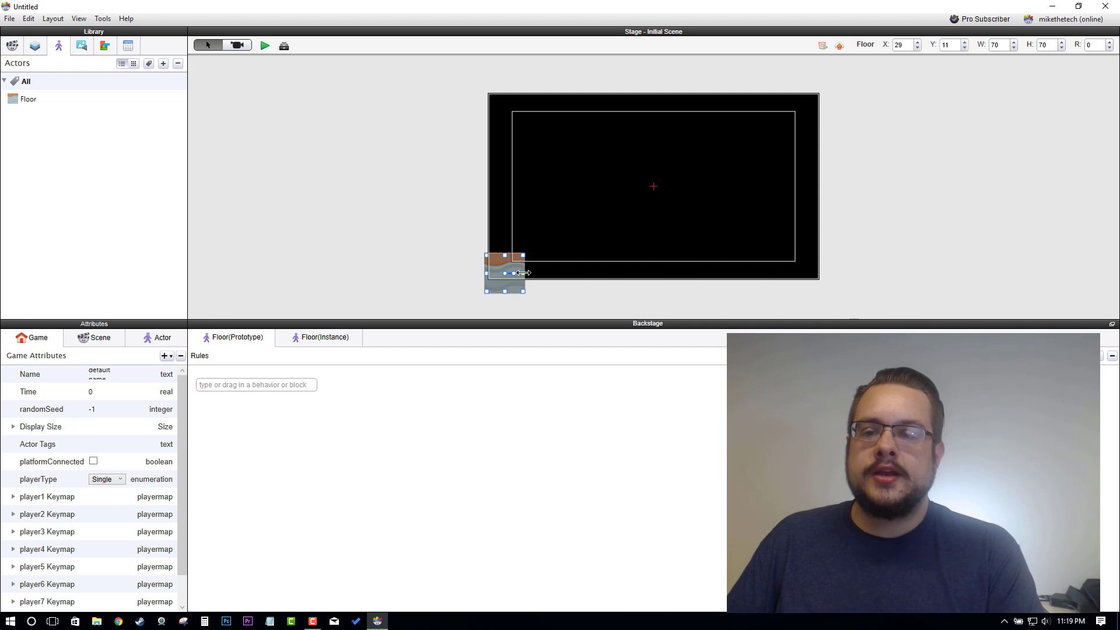
drag(524, 273, 825, 281)
click(866, 279)
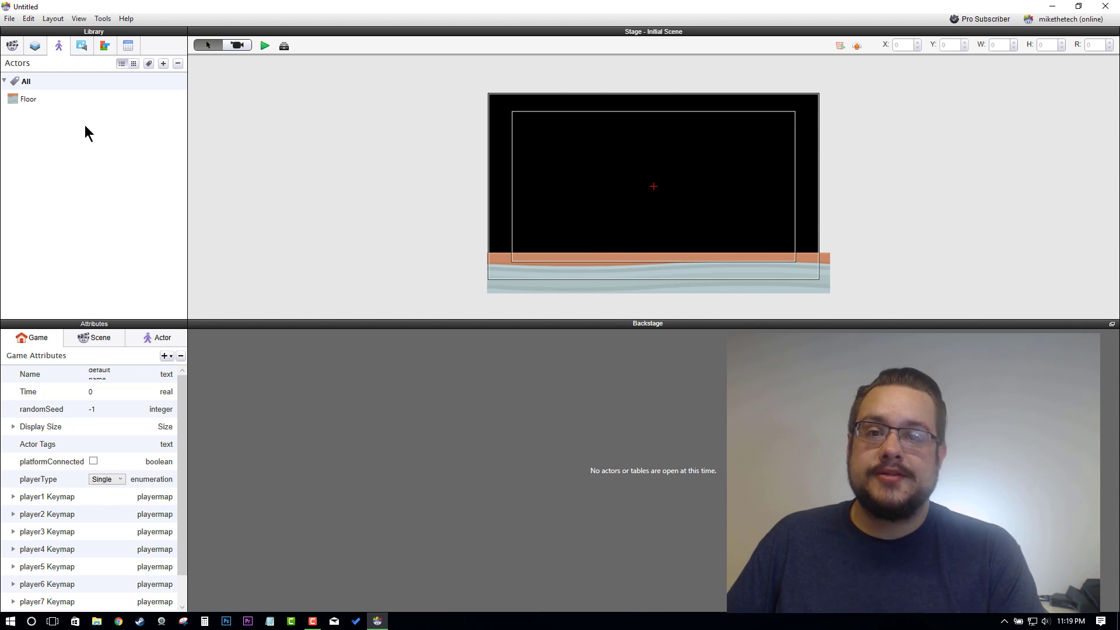
- Set the Floor prototype's Horizontal Wrap to Tile in its graphics attributes
double_click(28, 99)
click(169, 343)
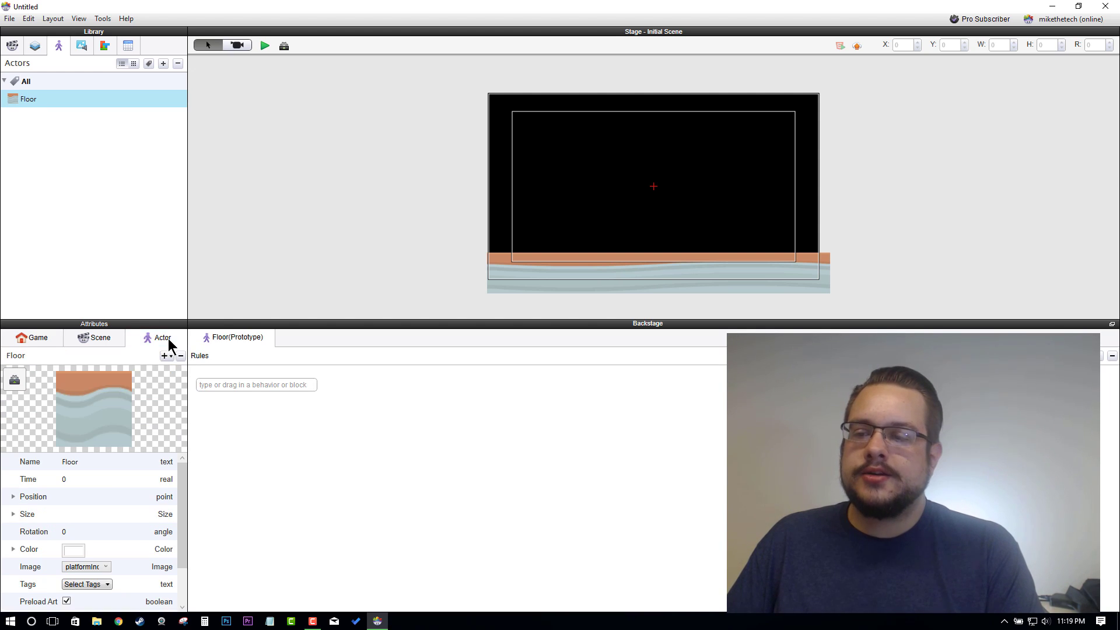
scroll(87, 519, down, 3)
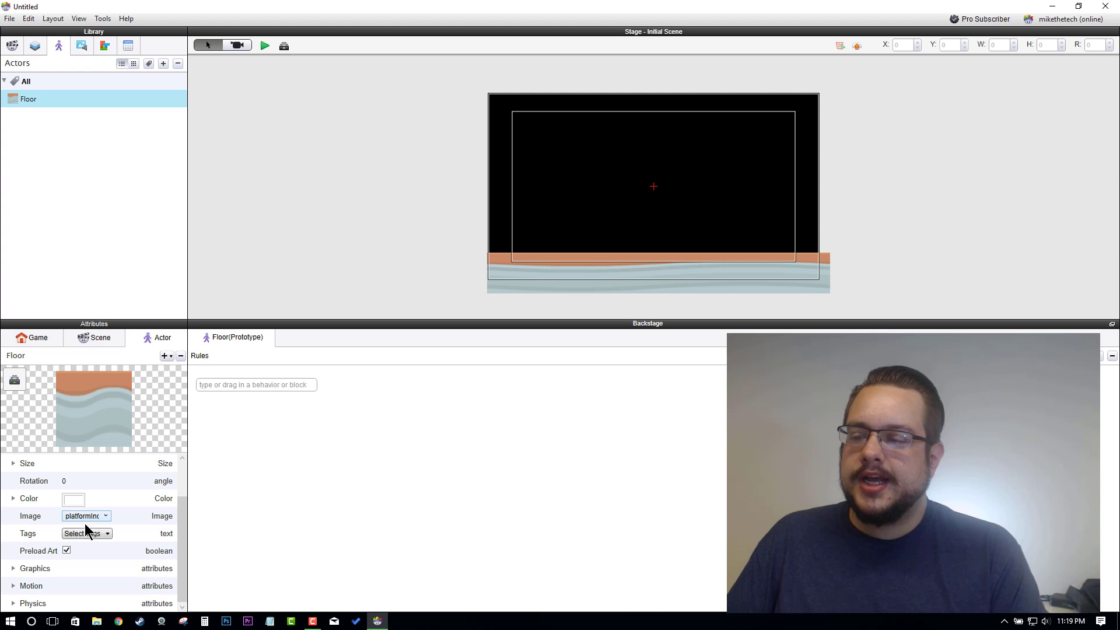
scroll(88, 557, up, 3)
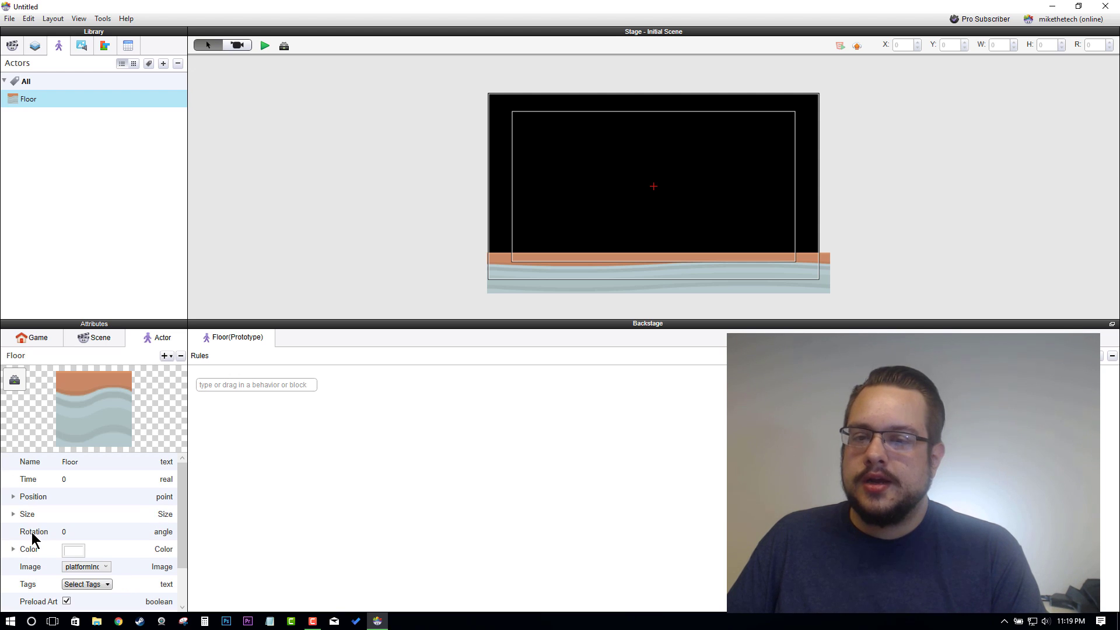
scroll(18, 531, down, 1)
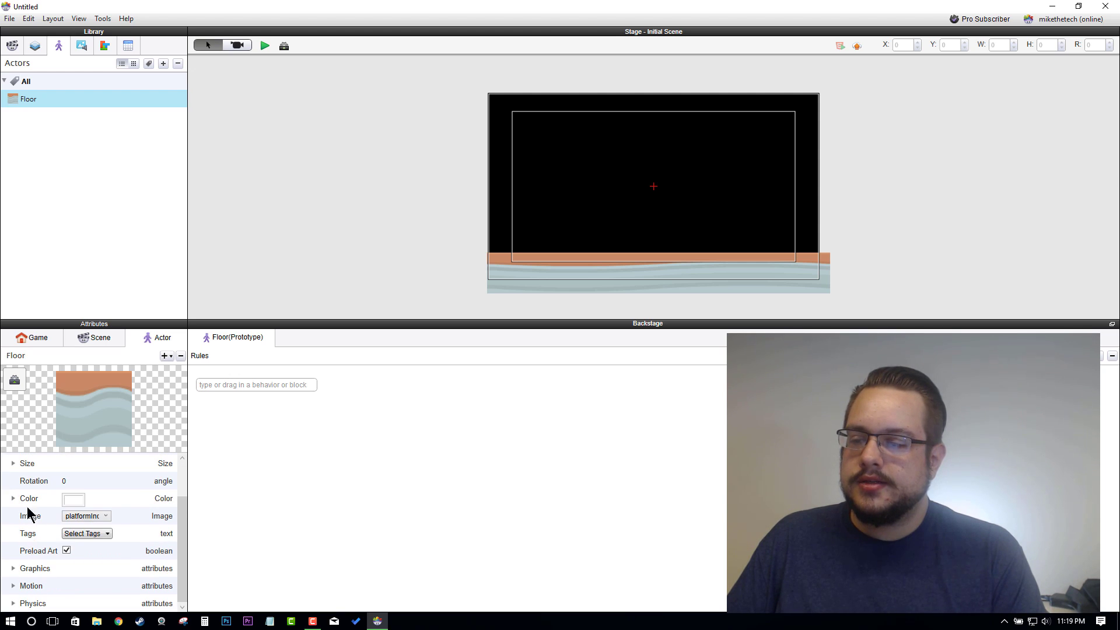
click(12, 569)
scroll(88, 546, down, 2)
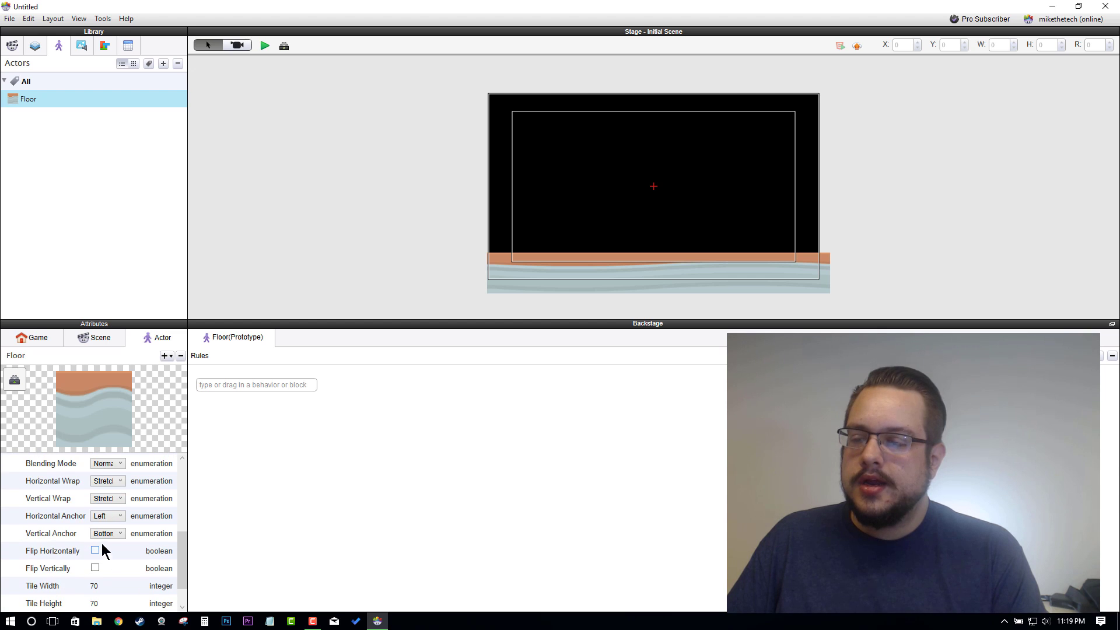
scroll(69, 522, up, 1)
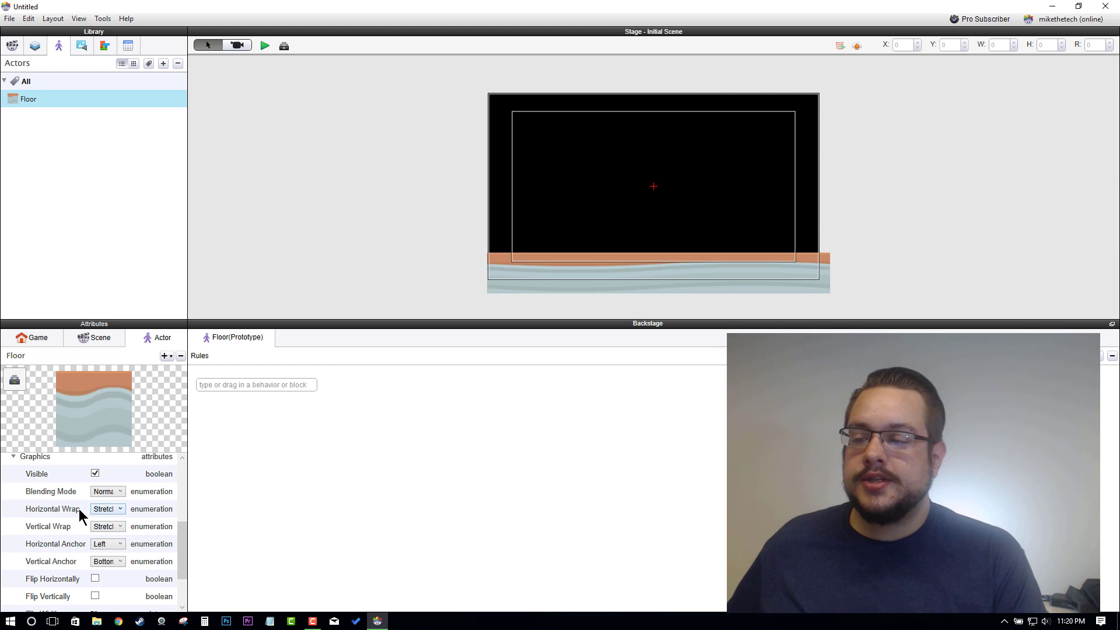
click(95, 510)
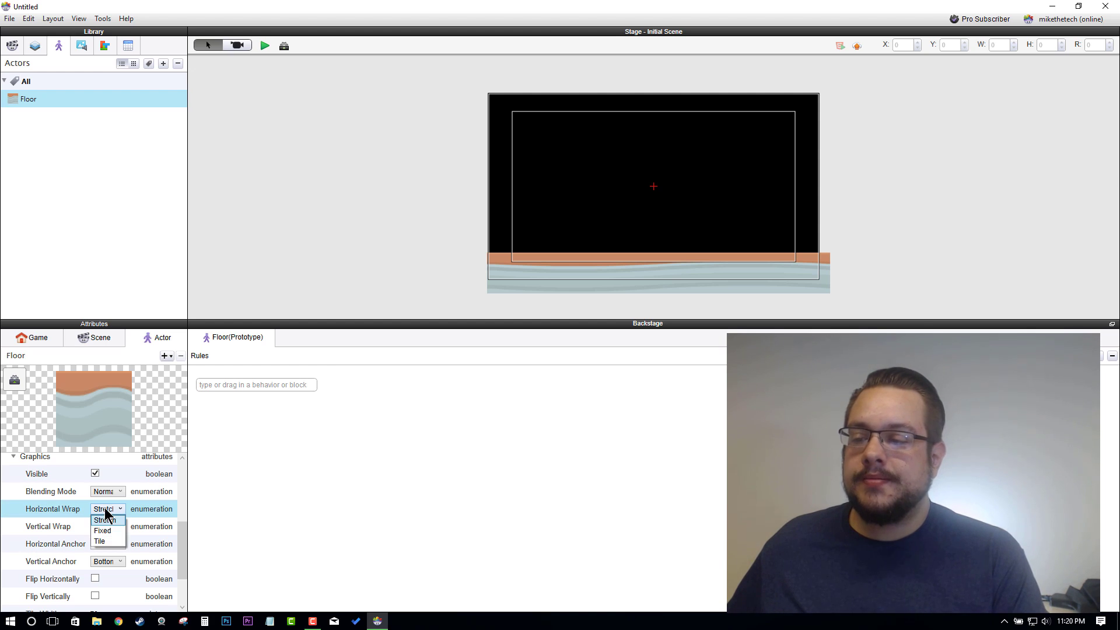
click(119, 541)
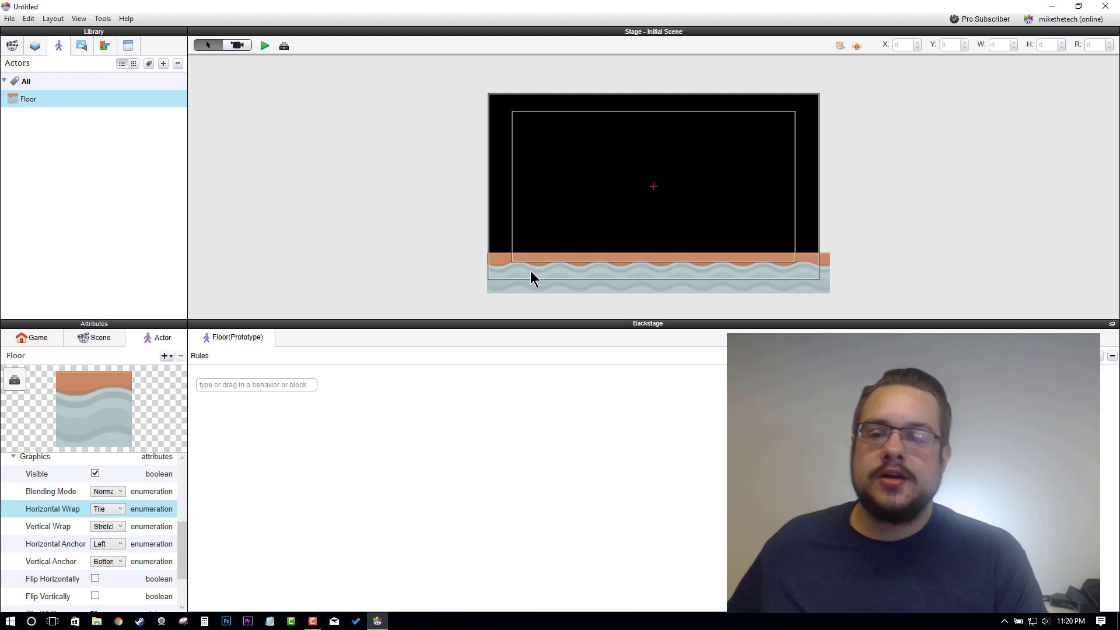
- Widen the floor on the stage to about 656 and position it at about X 293, Y 13, overhanging both scene edges
click(583, 259)
mouse_move(828, 272)
mouse_down()
mouse_move(568, 277)
mouse_move(867, 286)
mouse_move(834, 285)
mouse_up()
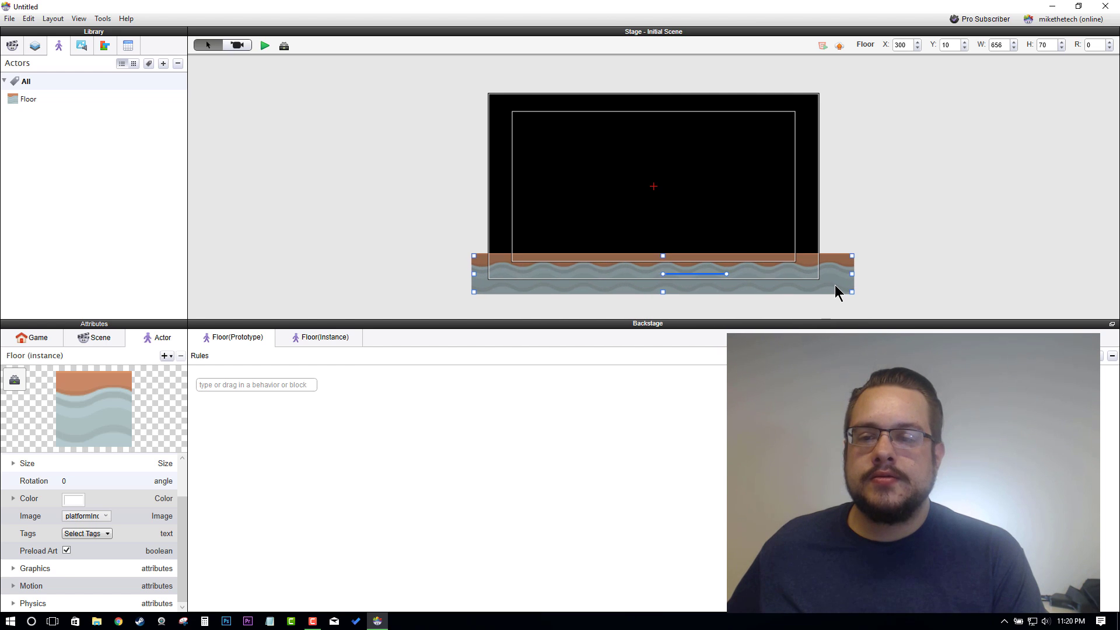
click(880, 279)
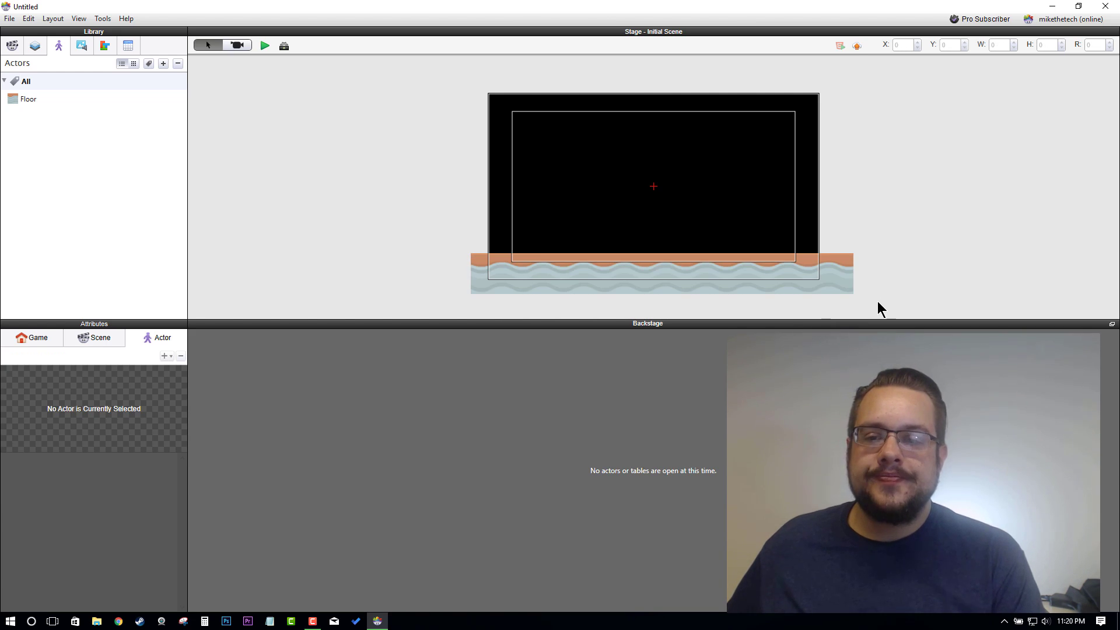
click(838, 278)
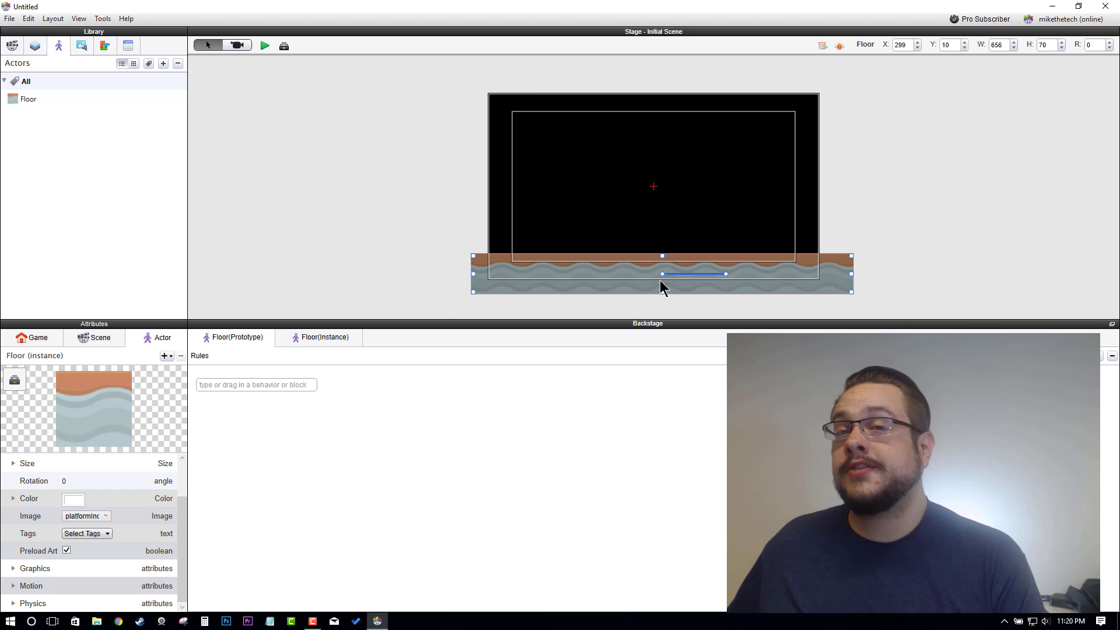
drag(635, 268, 632, 263)
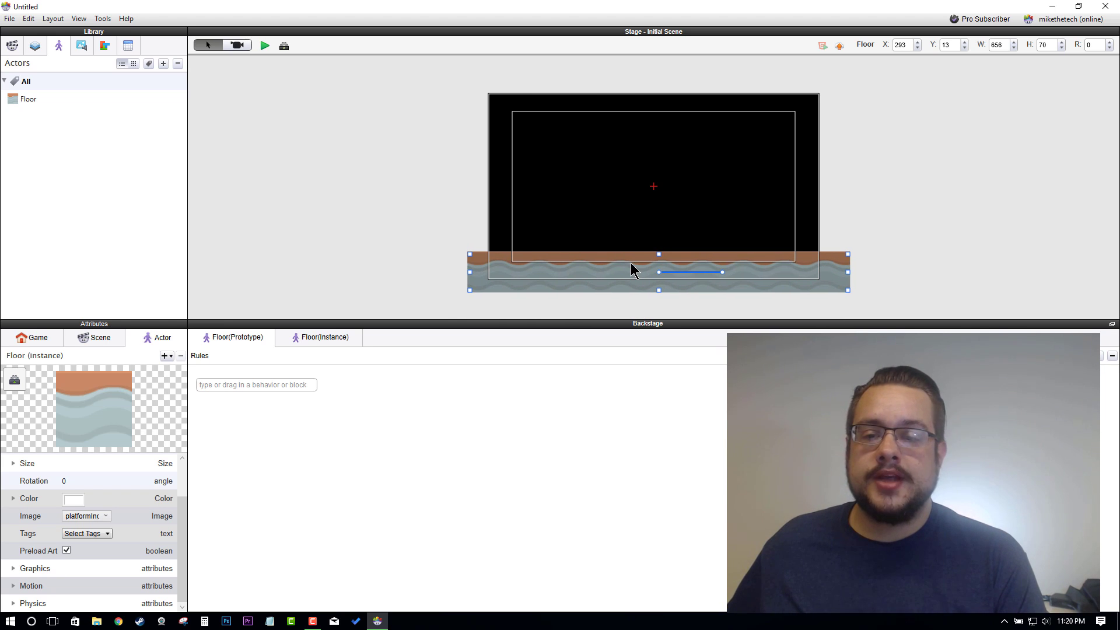
click(922, 269)
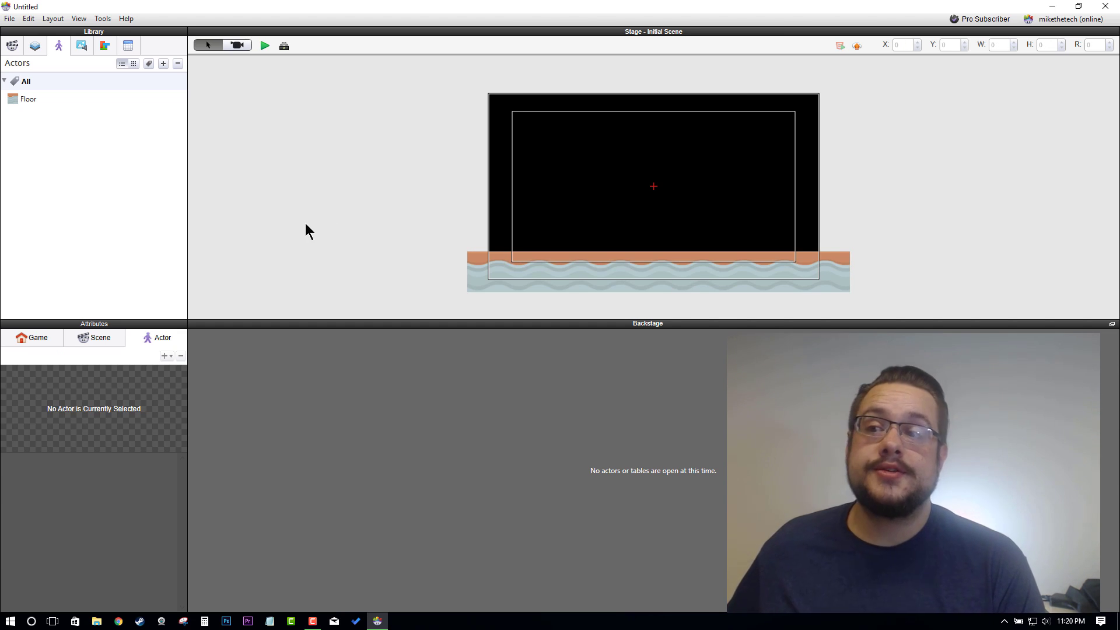
- Place the adventurer_stand image on the stage as a new actor at about X 158, Y 166
click(82, 46)
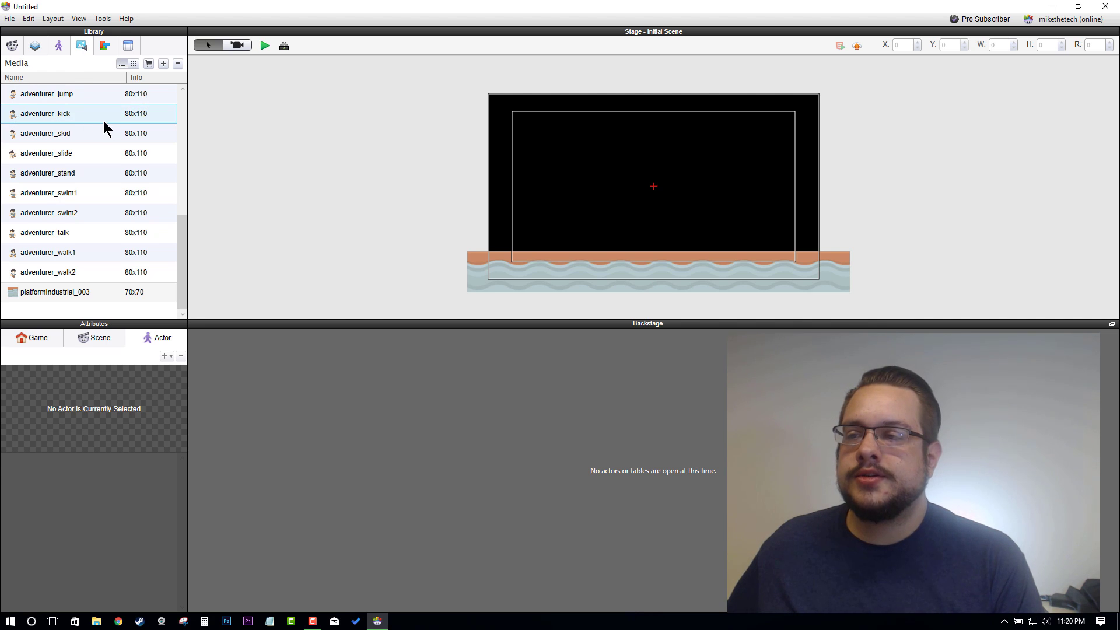
scroll(87, 99, up, 1)
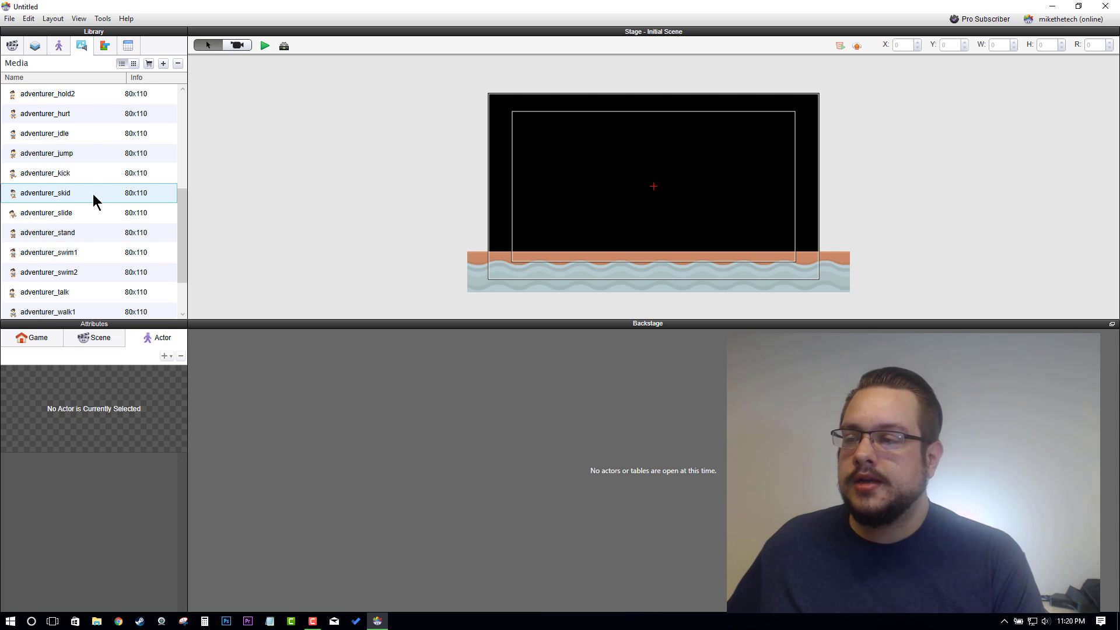
scroll(95, 195, down, 2)
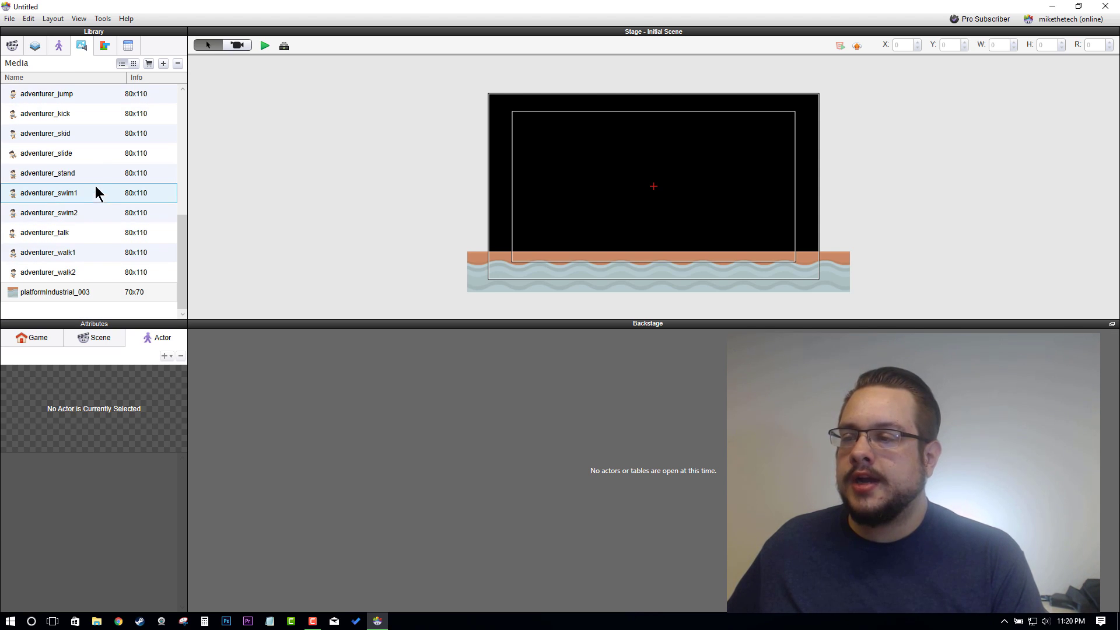
drag(50, 175, 581, 159)
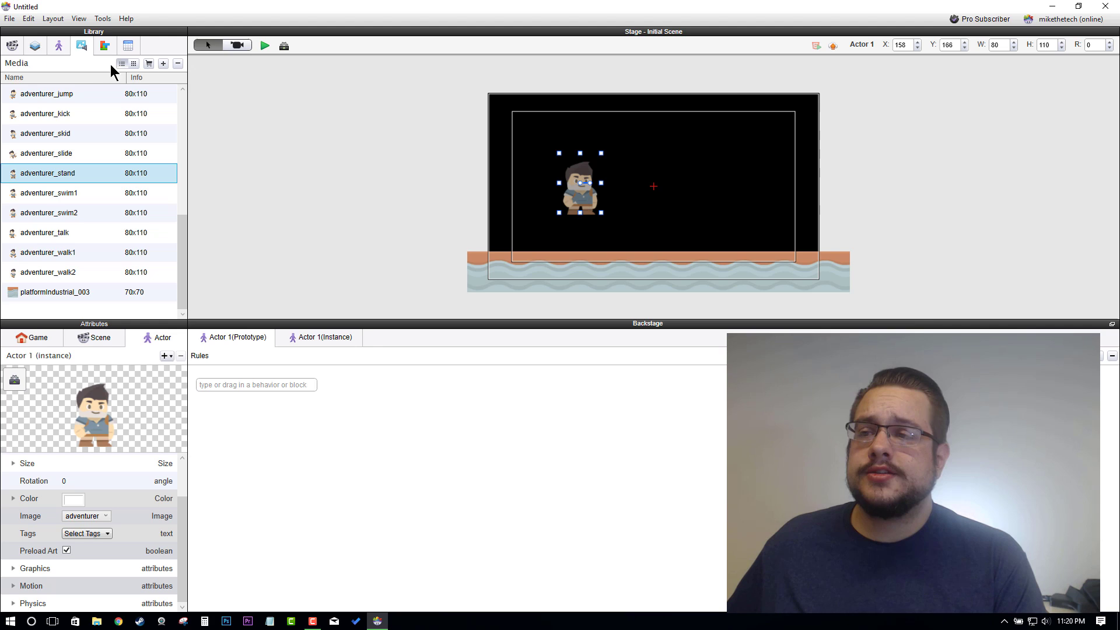
- Rename the new adventurer actor in the library as "Player"
click(59, 47)
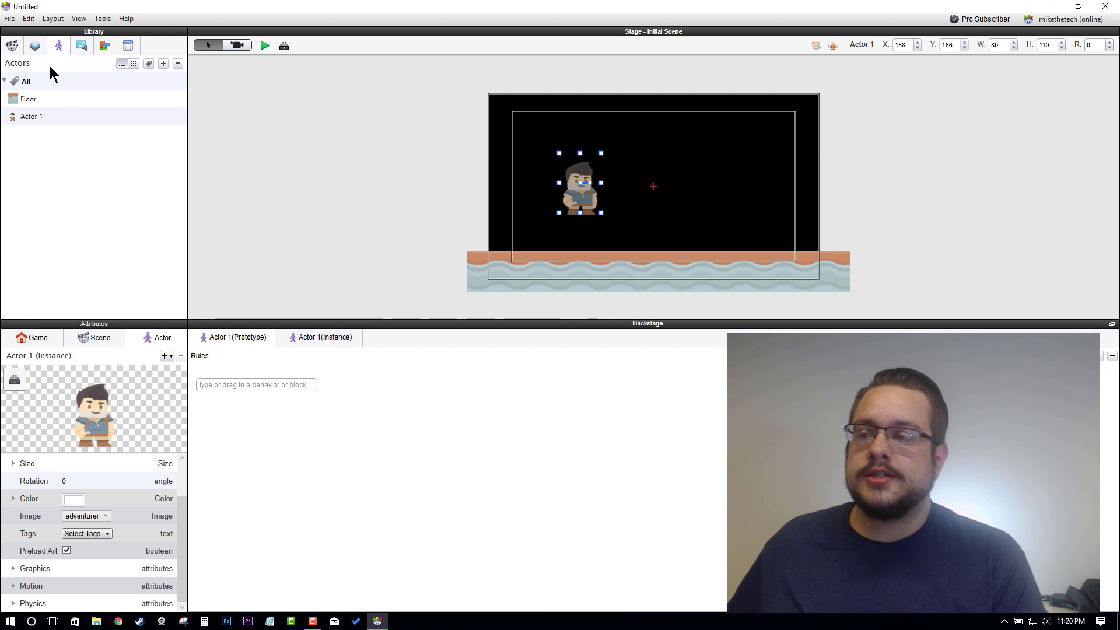
click(40, 113)
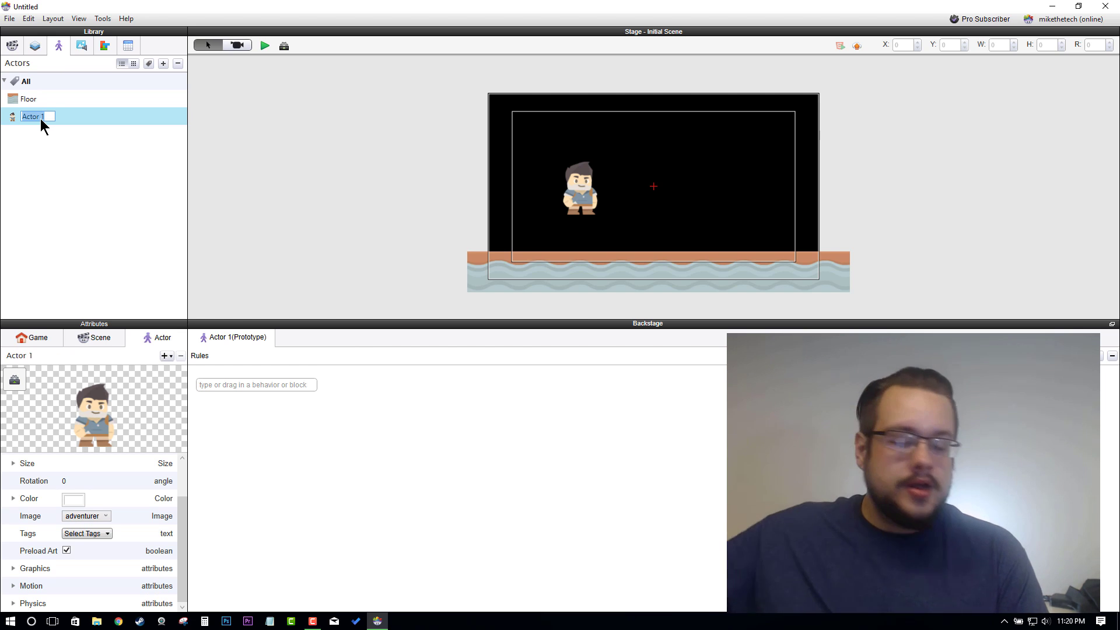
double_click(40, 118)
text(Player)
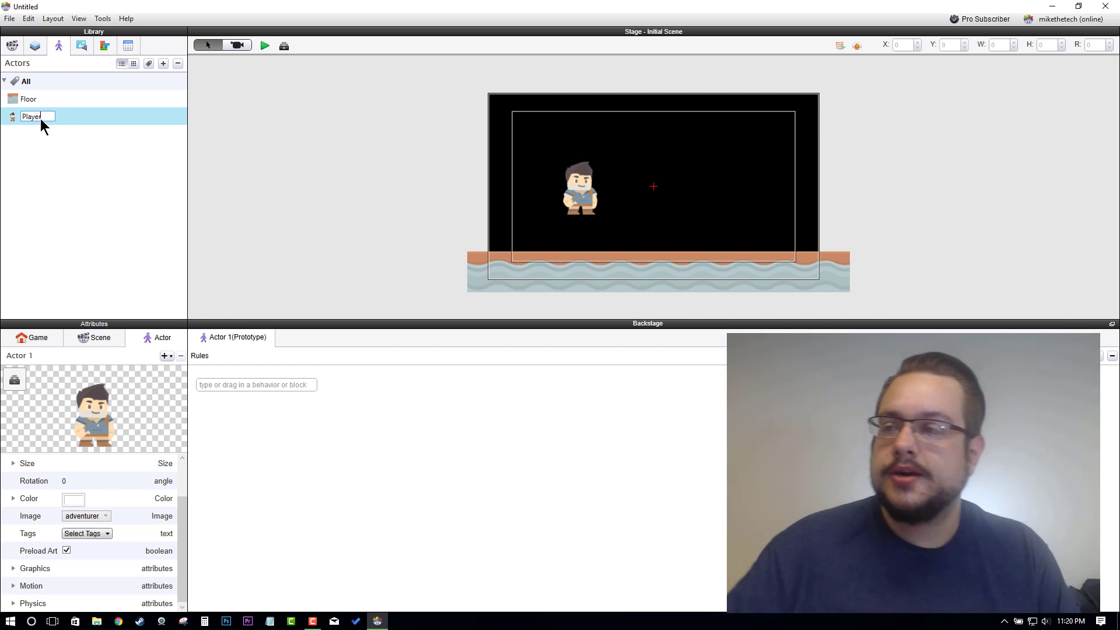
key(Return)
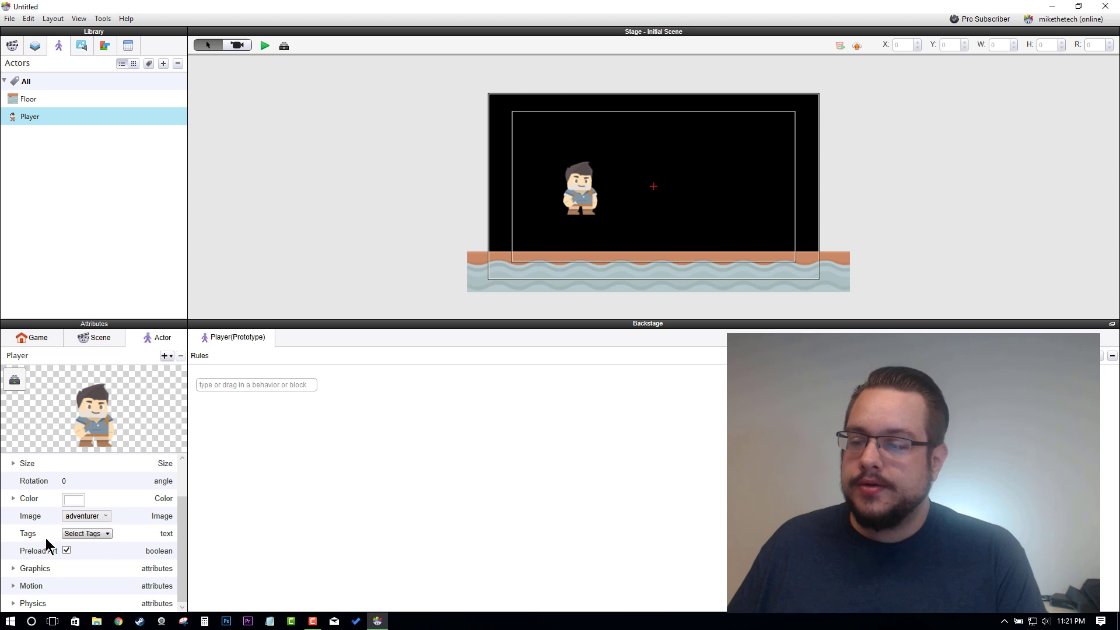
- Set the Player prototype's size to width 40 and height 55
click(14, 463)
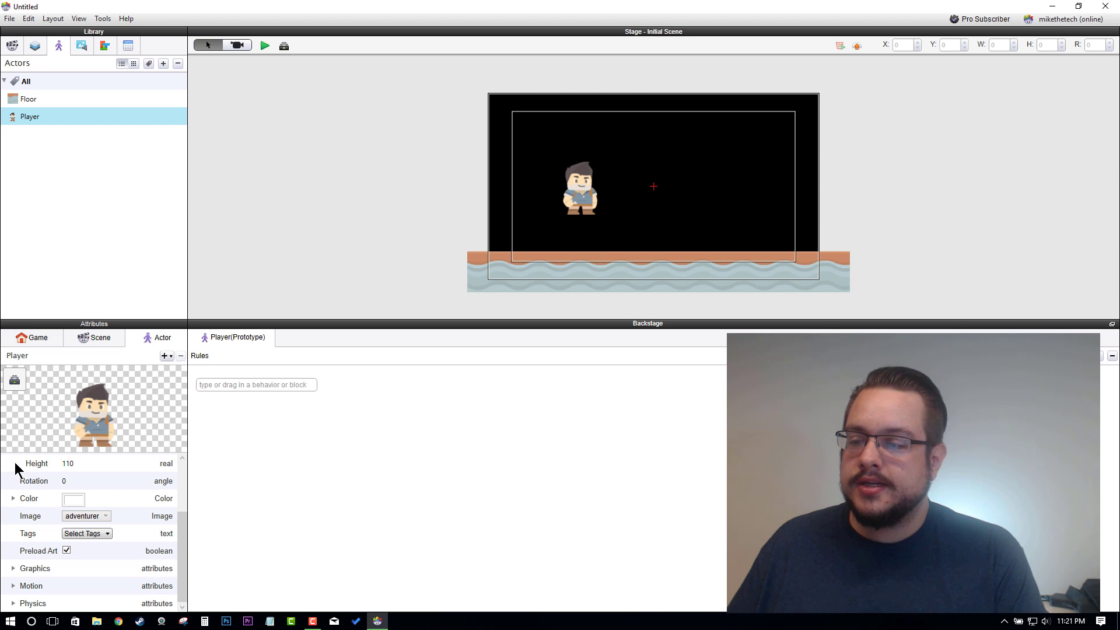
scroll(75, 474, up, 1)
double_click(86, 473)
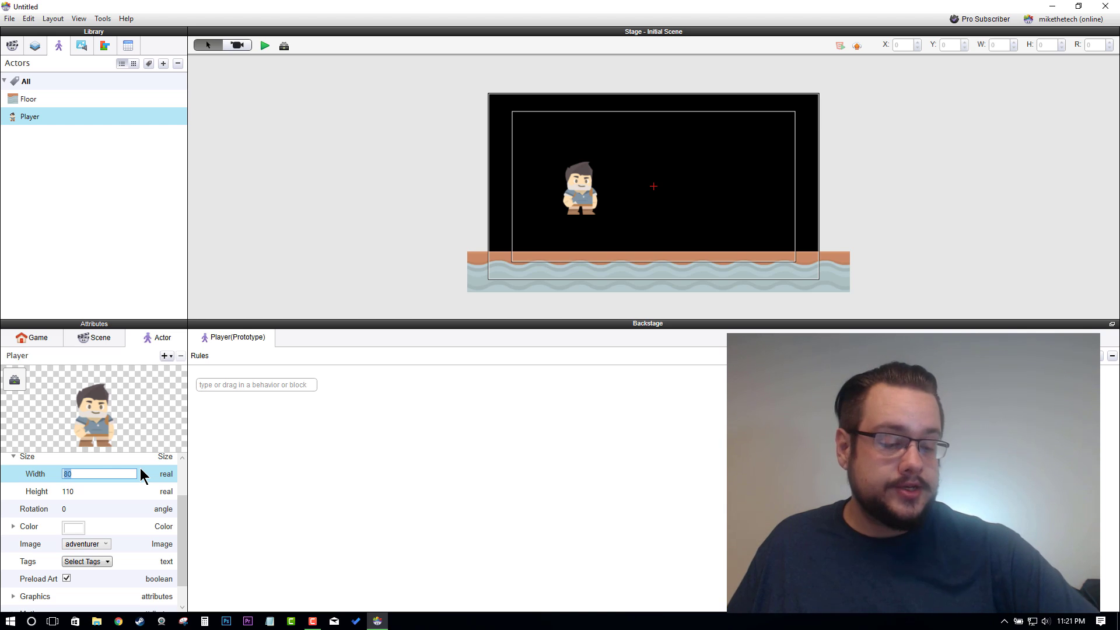
key(BackSpace)
text(40)
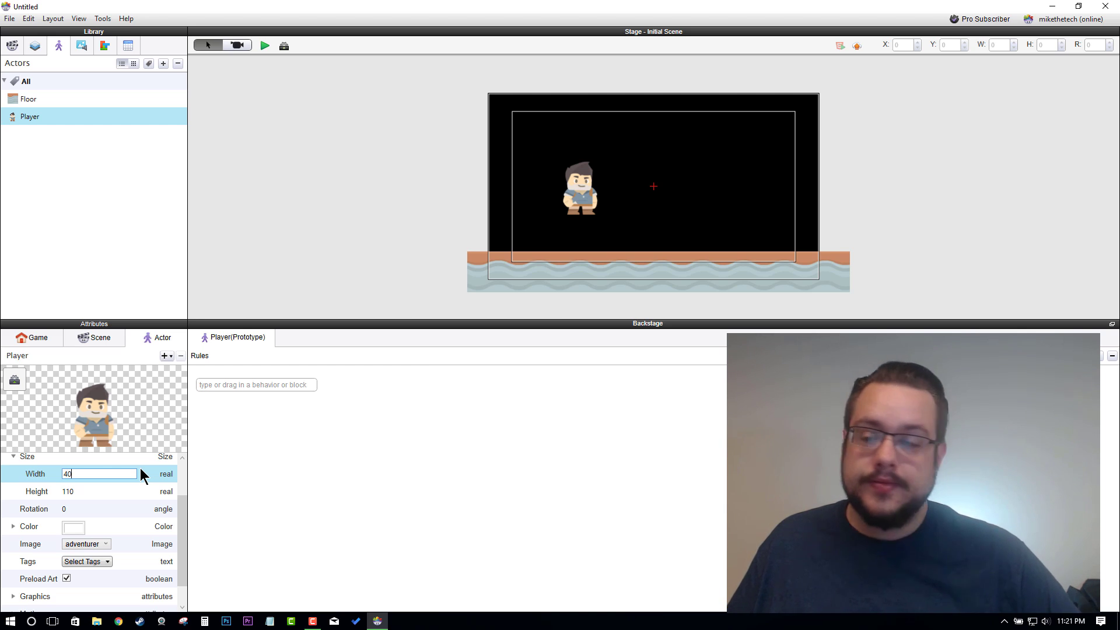
double_click(79, 492)
text(55)
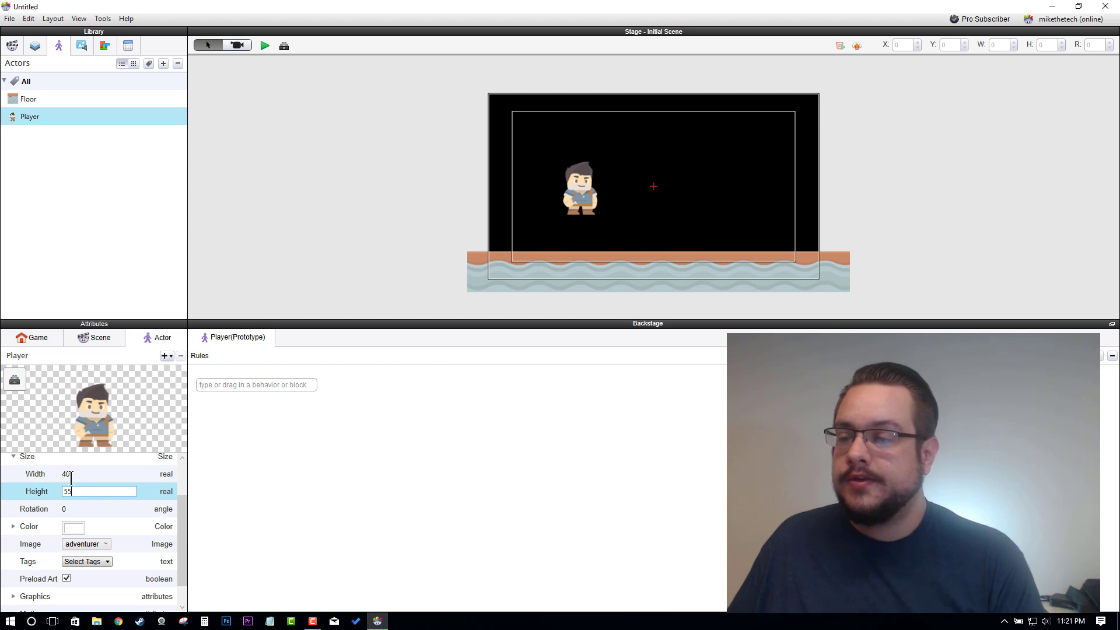
click(88, 474)
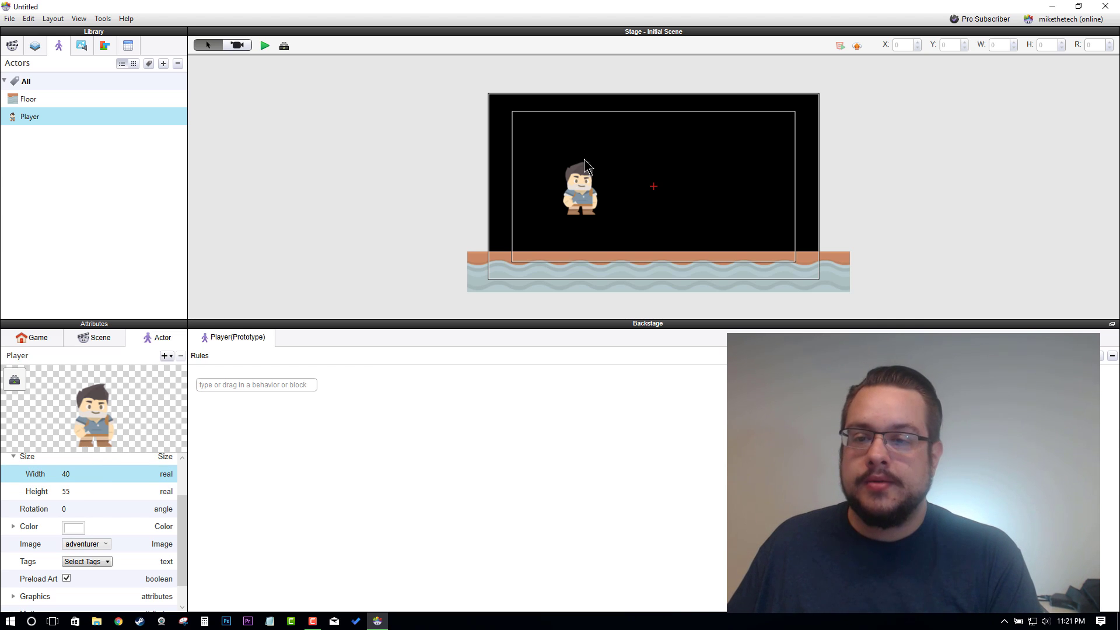
- Delete the oversized player from the stage and place a new Player instance at about X 101, Y 197
click(579, 185)
key(Delete)
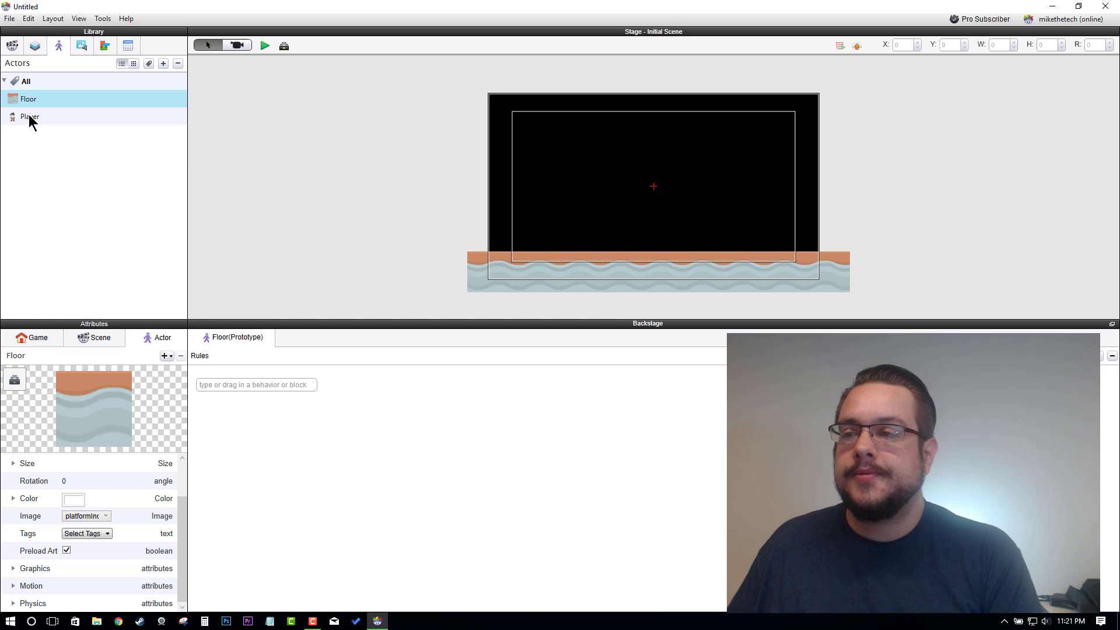
drag(28, 115, 546, 158)
click(431, 178)
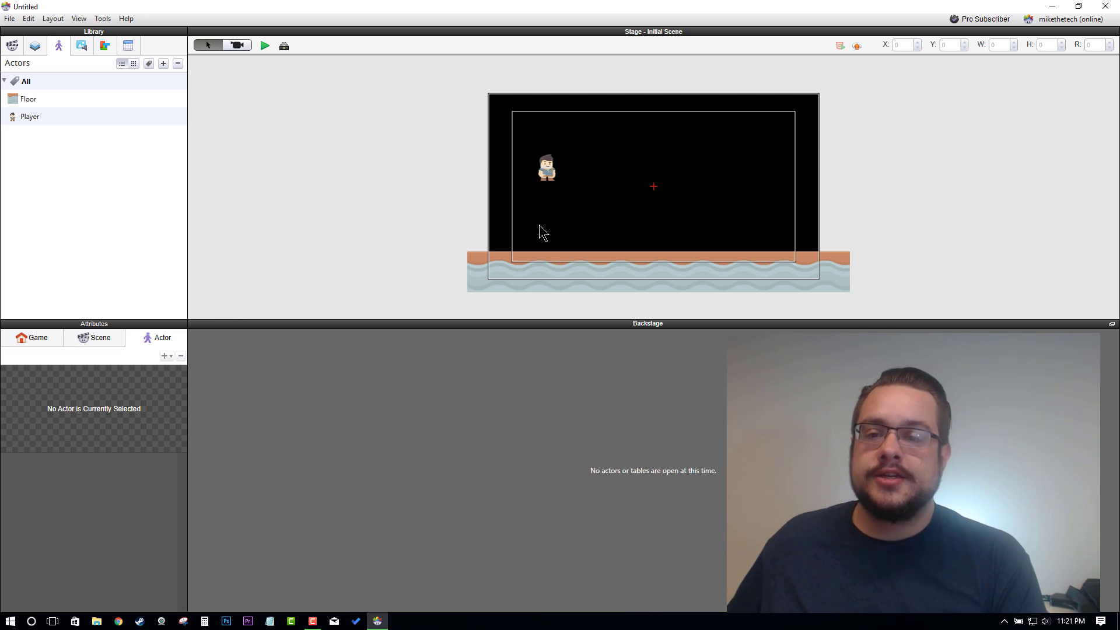
- Preview the scene, and back in the editor select the Player prototype in the library
click(261, 50)
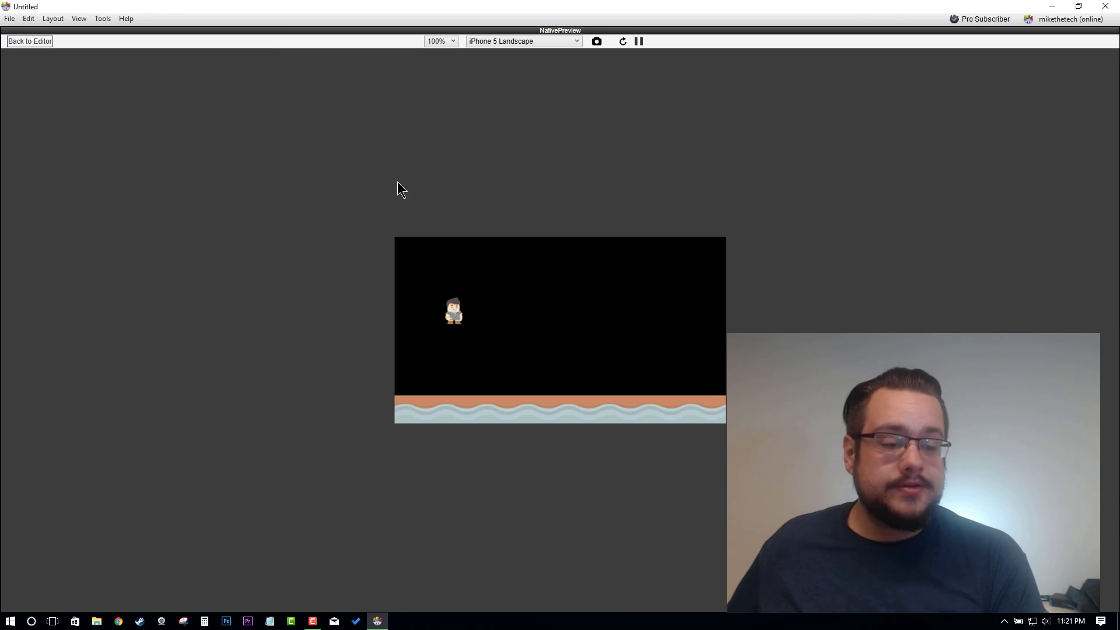
click(39, 45)
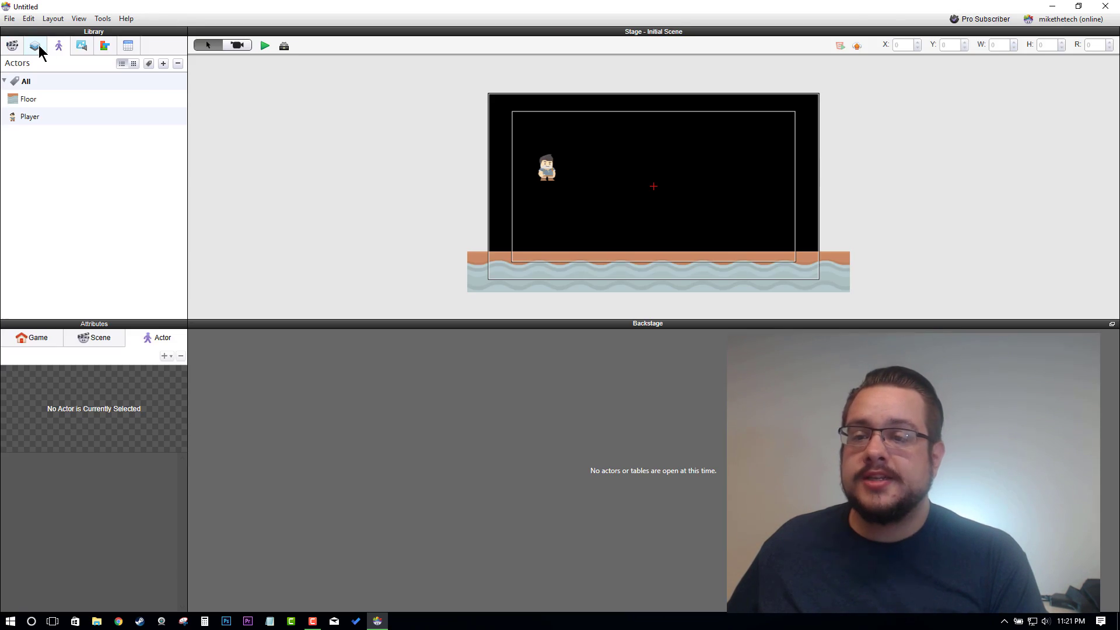
click(550, 166)
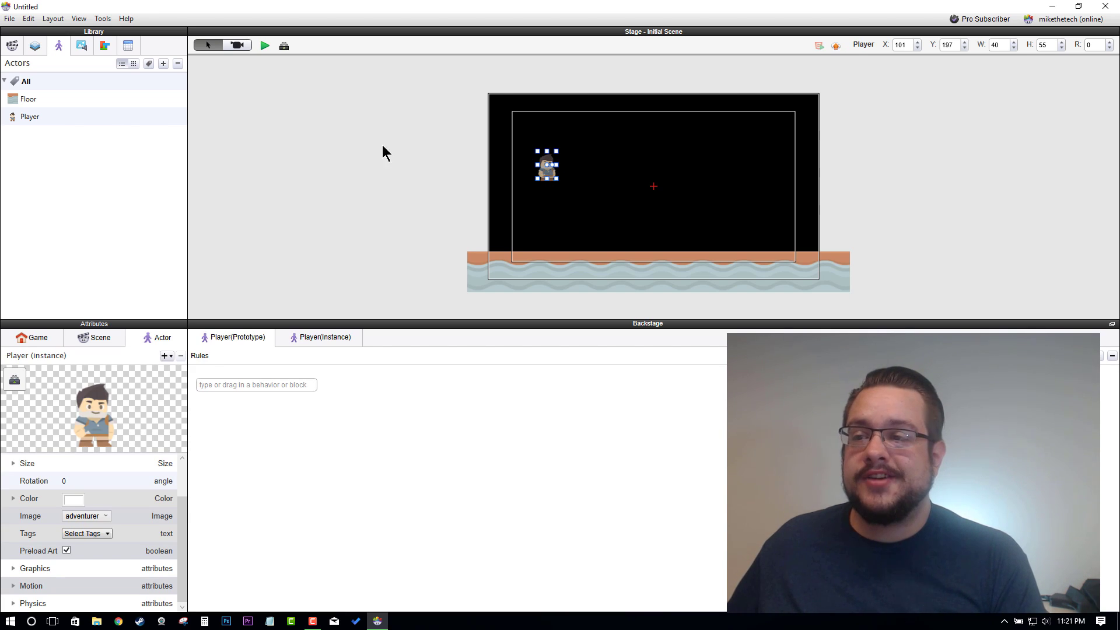
click(58, 116)
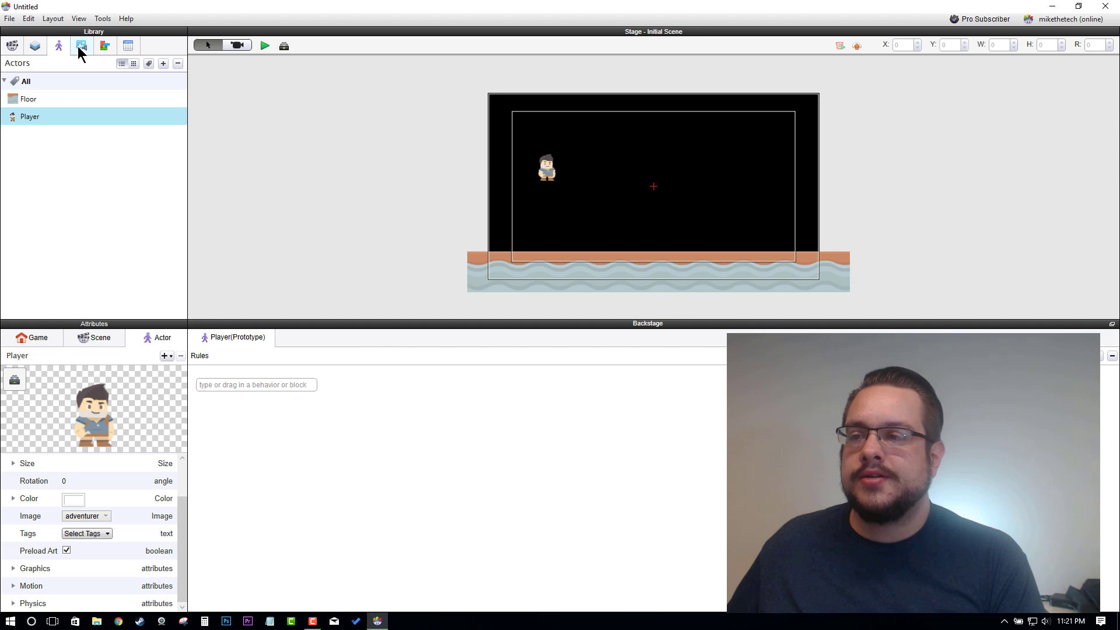
- Add an Accelerate behavior to the Player prototype's rules
click(104, 46)
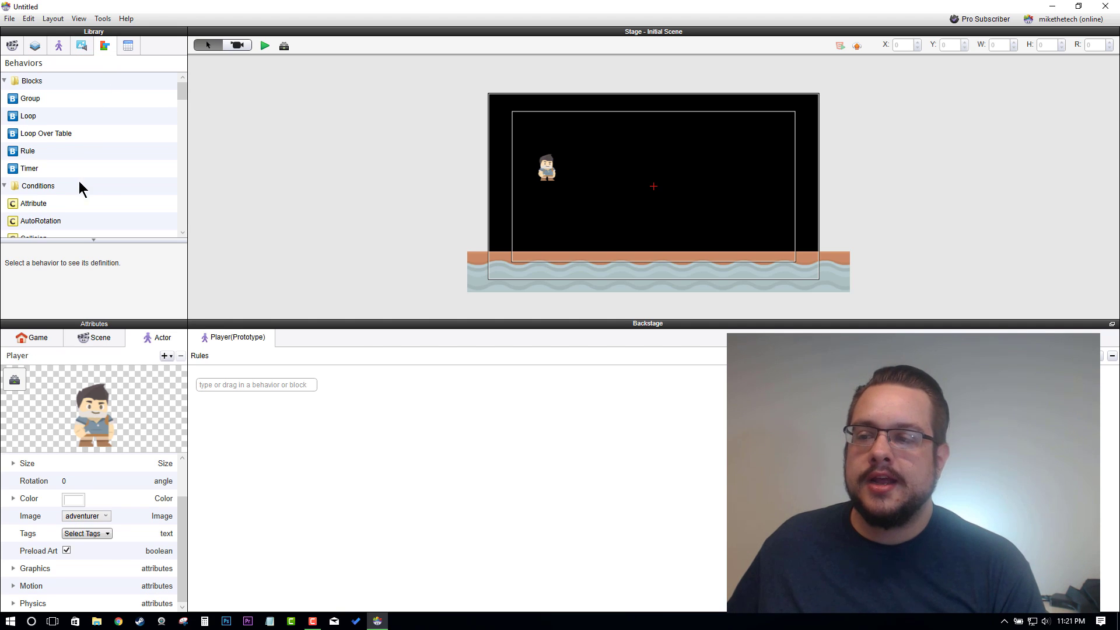
scroll(119, 151, down, 3)
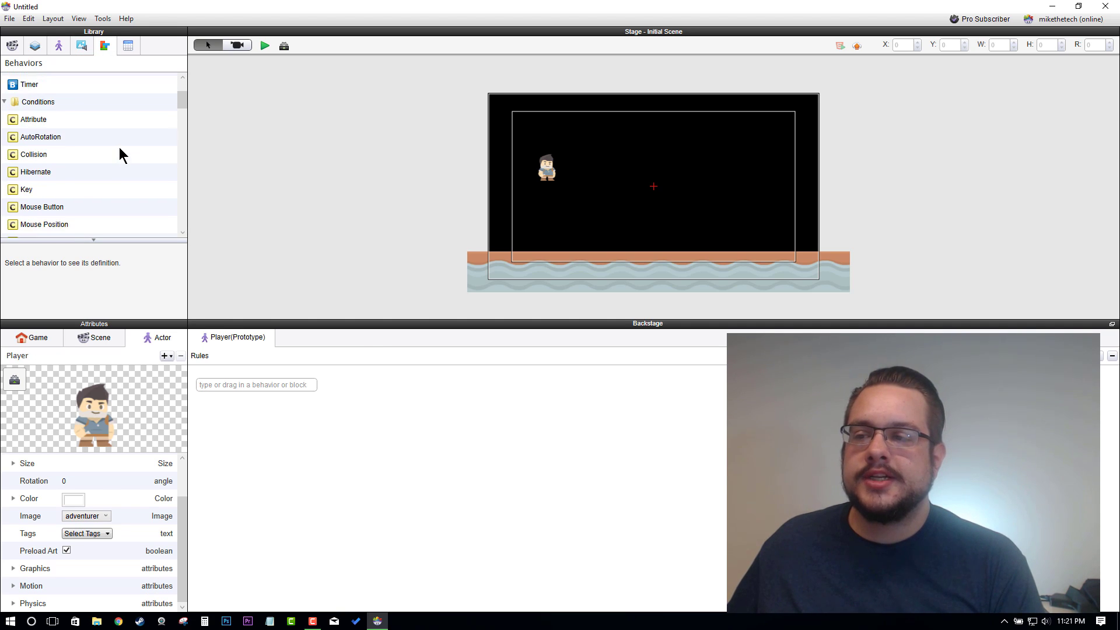
scroll(119, 153, down, 5)
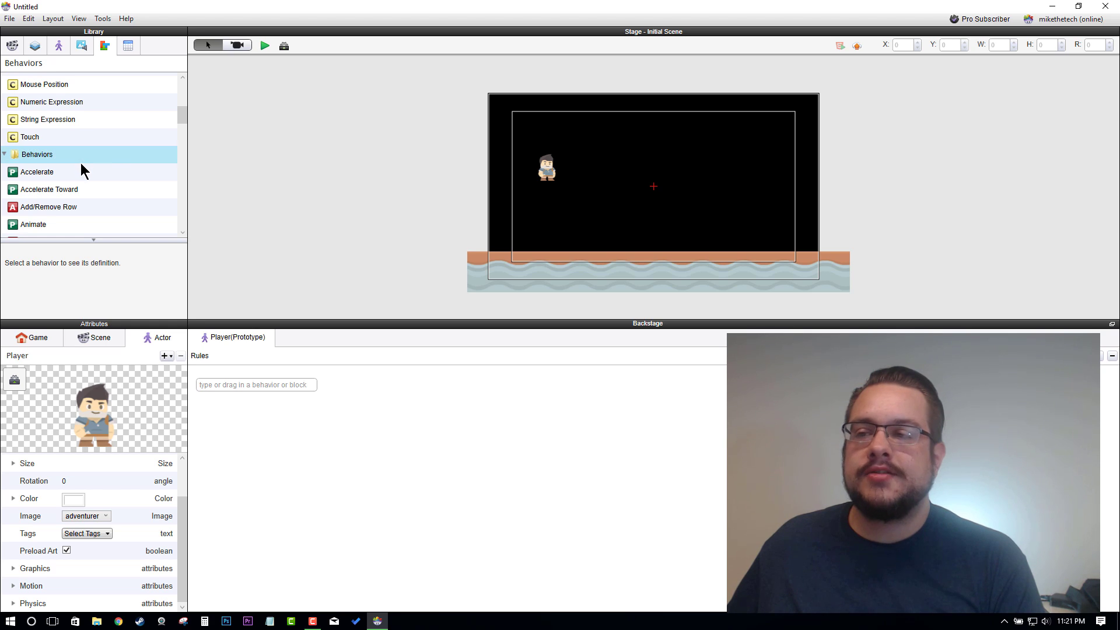
click(79, 168)
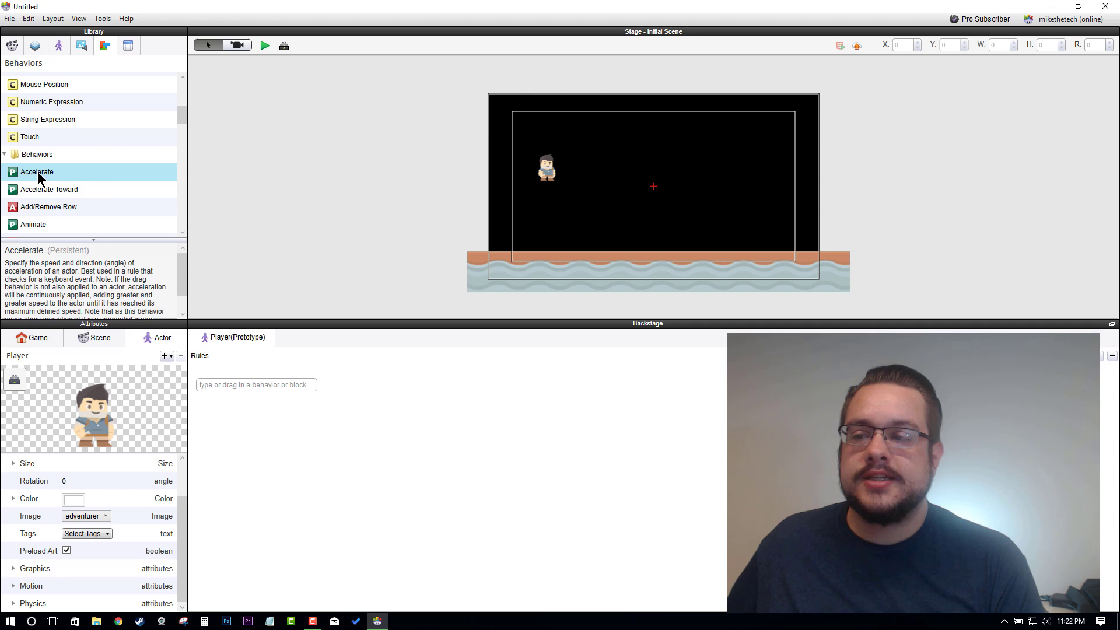
drag(38, 178, 362, 416)
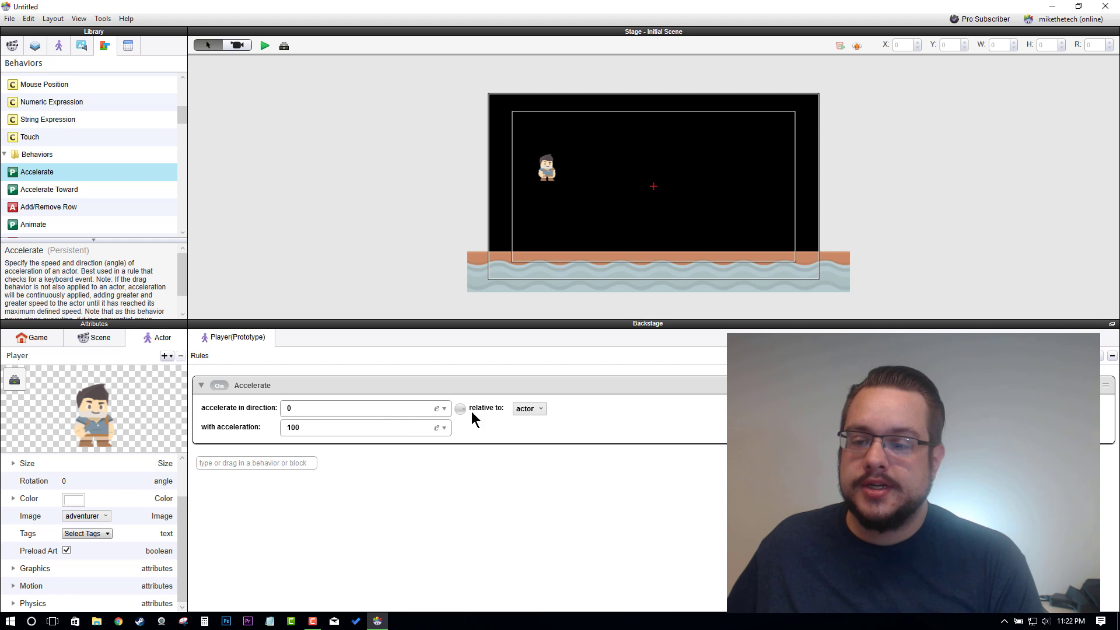
- Configure the Player's Accelerate behavior with direction 270 and acceleration 400, relative to the scene
drag(464, 407, 467, 480)
drag(329, 409, 261, 412)
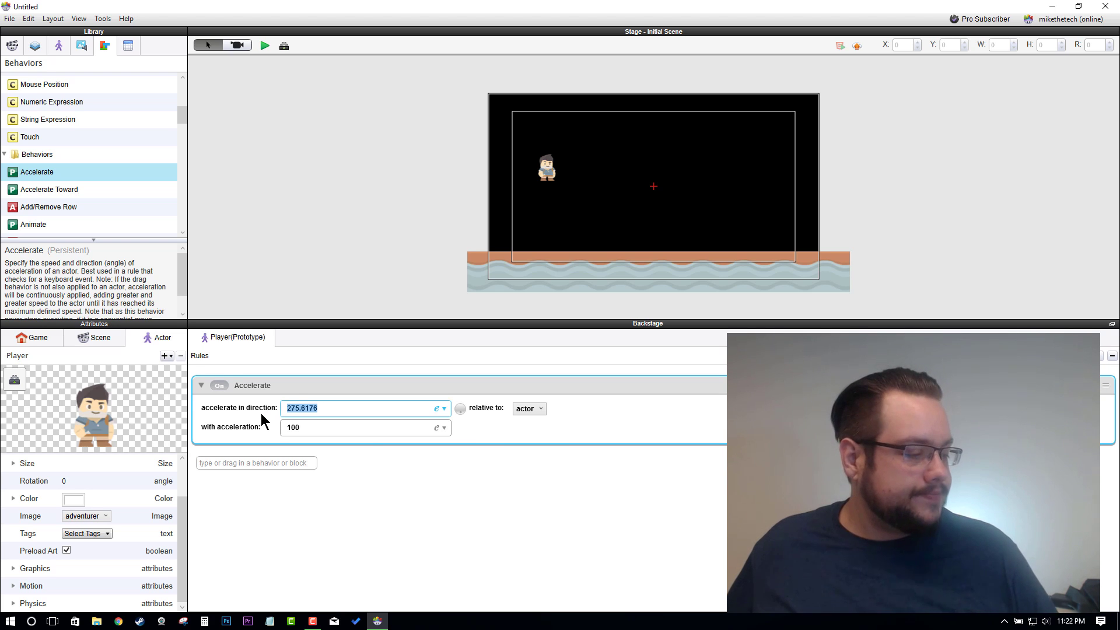
text(270)
click(437, 491)
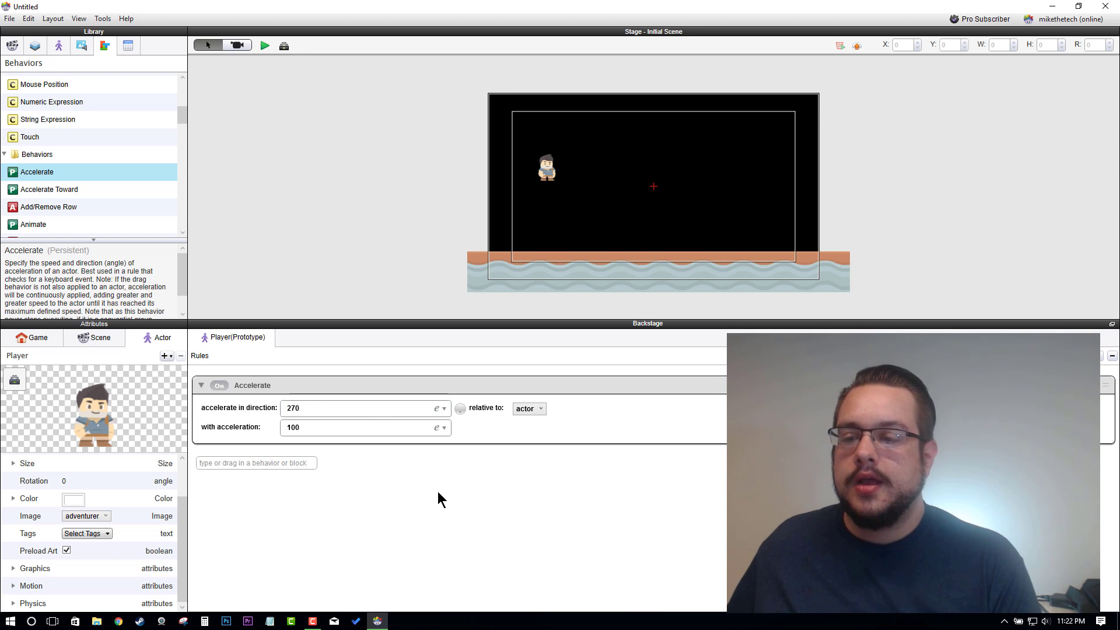
drag(385, 427, 279, 438)
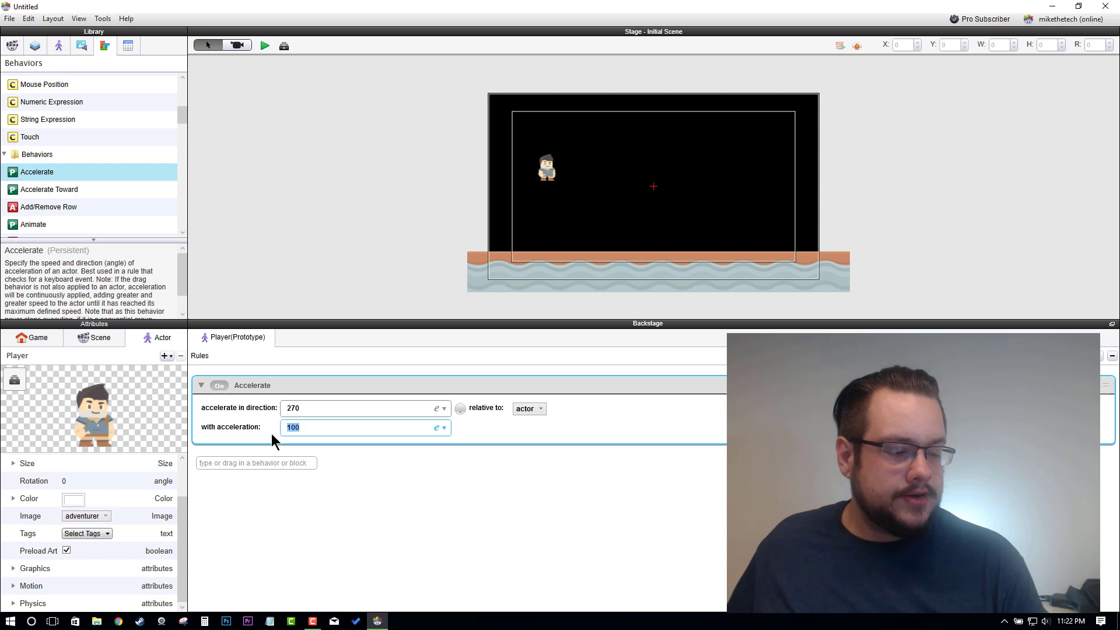
text(400)
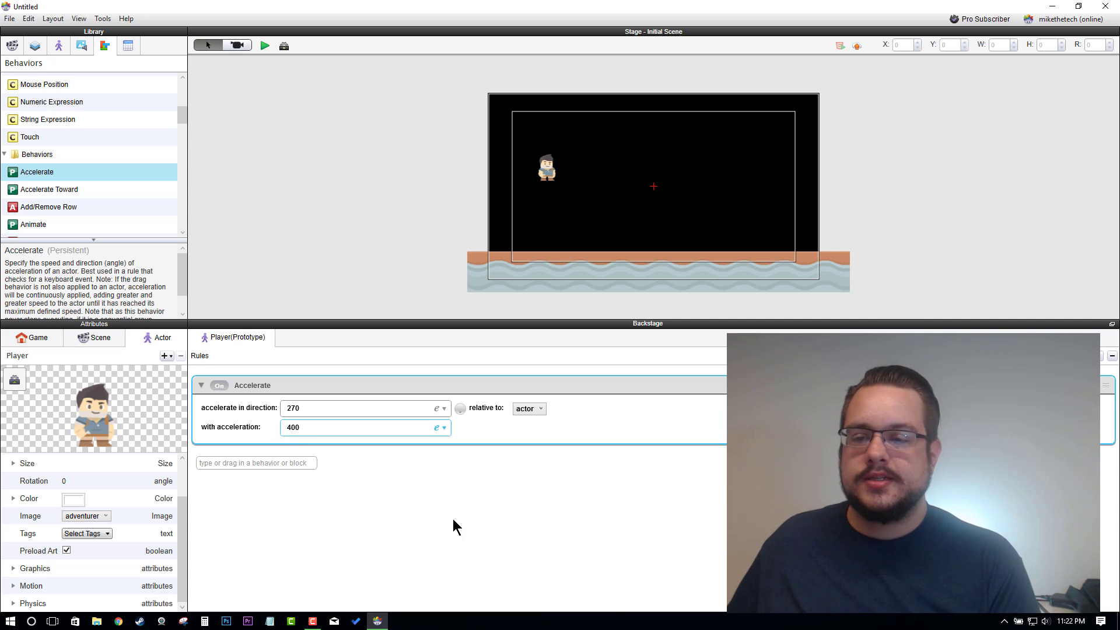
click(454, 526)
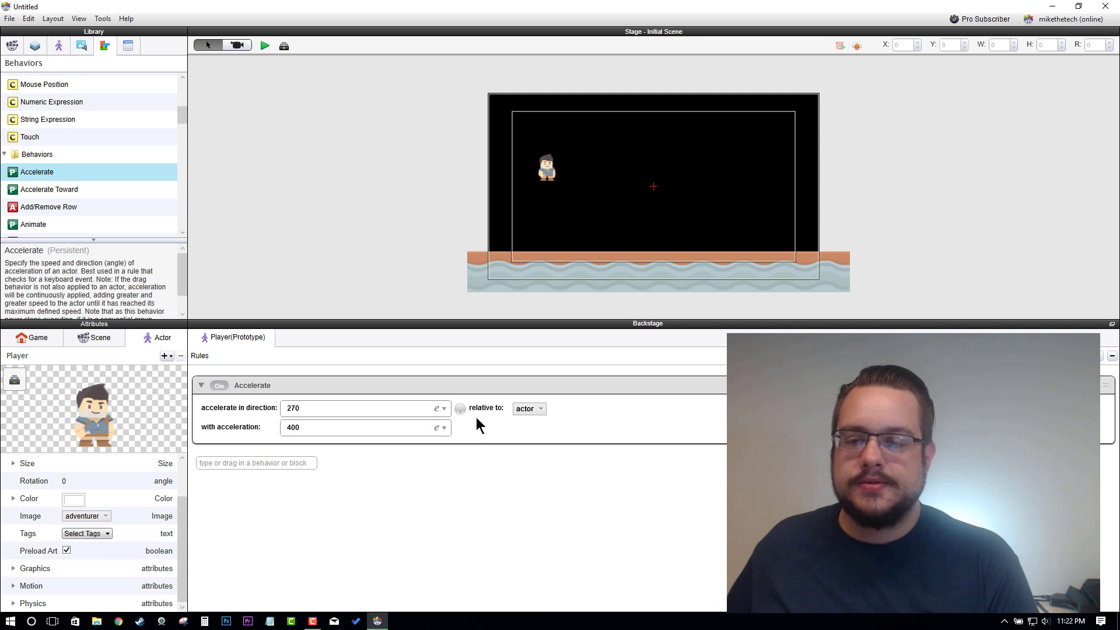
click(541, 409)
click(534, 433)
click(519, 477)
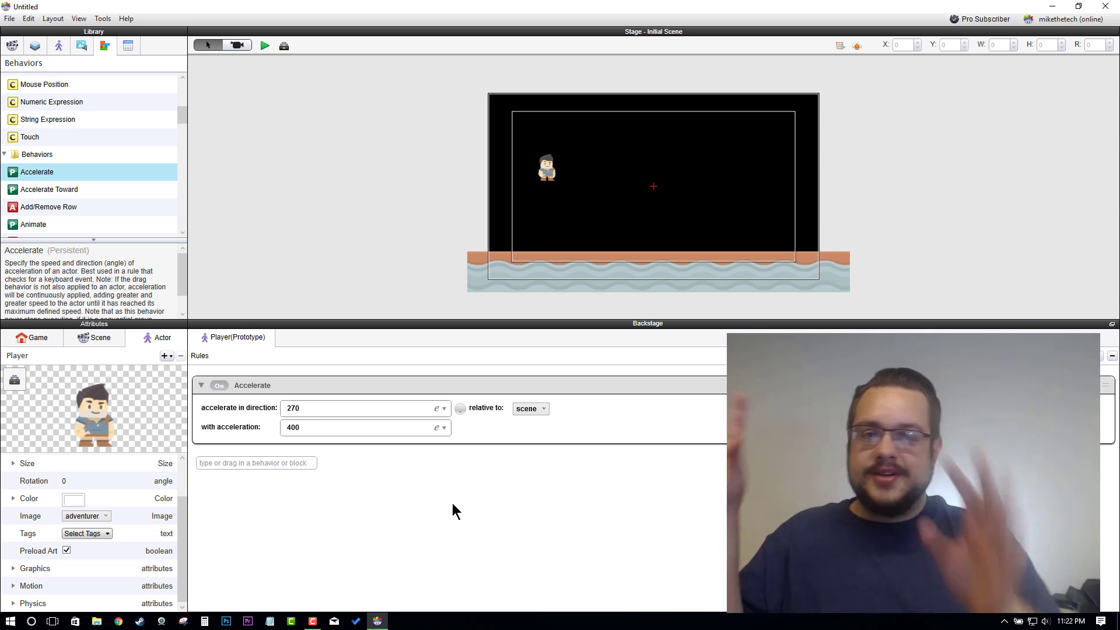
- Rename the Player's Accelerate behavior as "Accelerate - Gravity"
double_click(273, 385)
click(274, 384)
text(- )
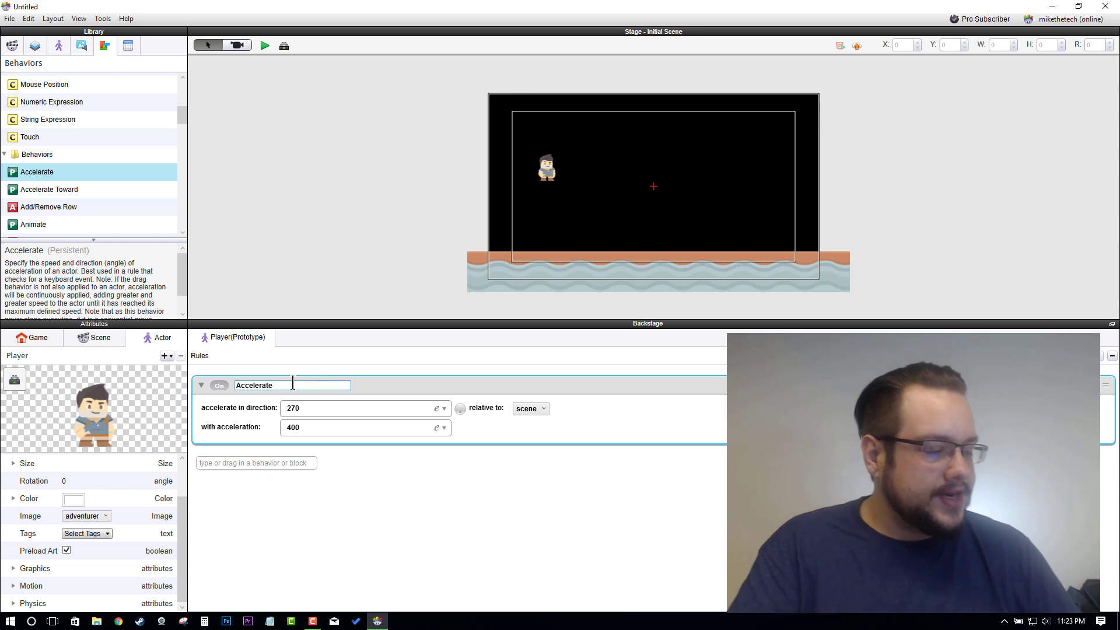
text(Grav)
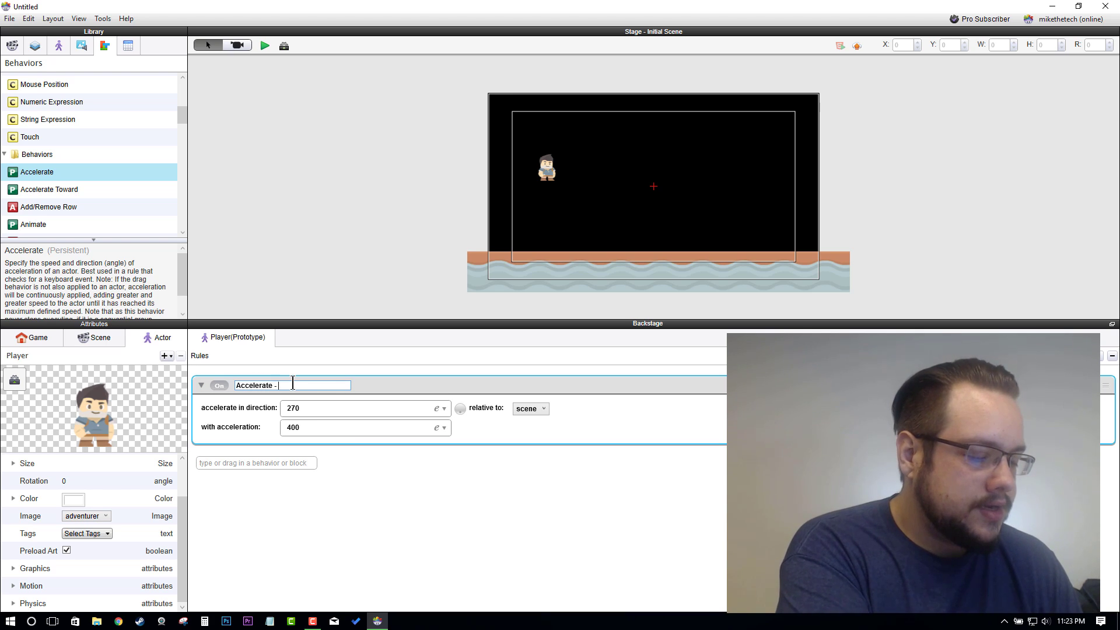
text(ity)
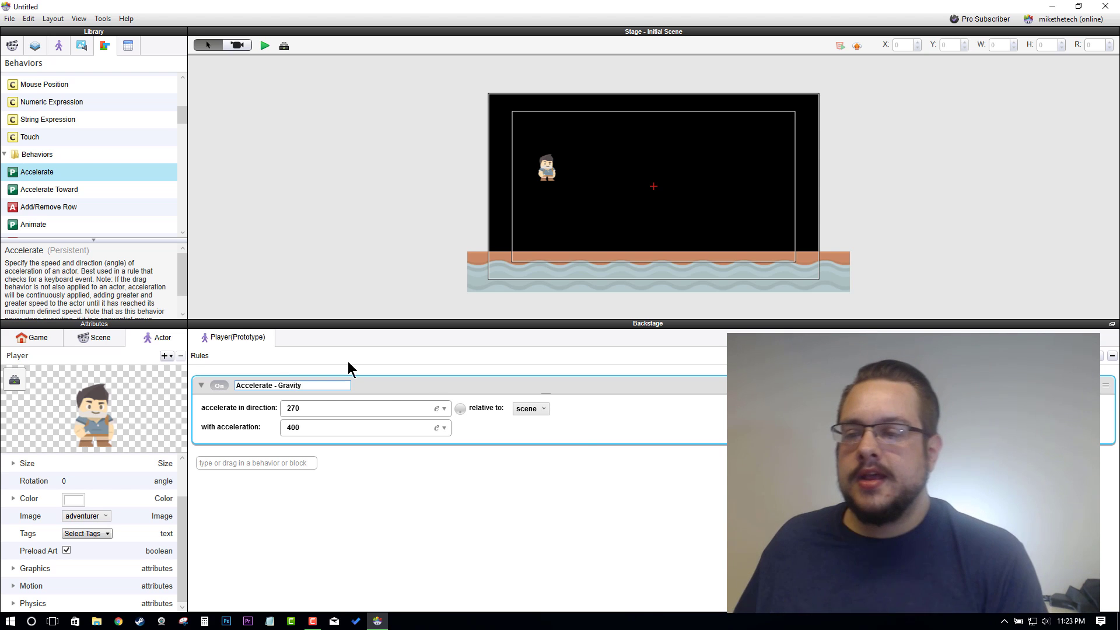
key(Return)
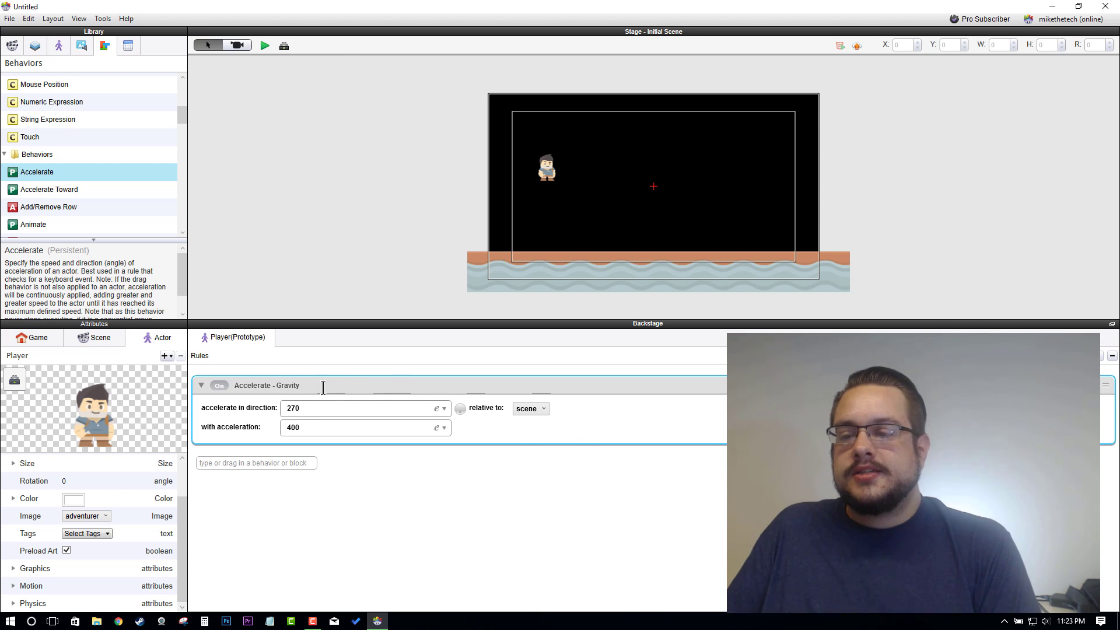
- Collapse the "Accelerate - Gravity" behavior, and preview the scene to check the Player's fall before returning to the editor
click(201, 385)
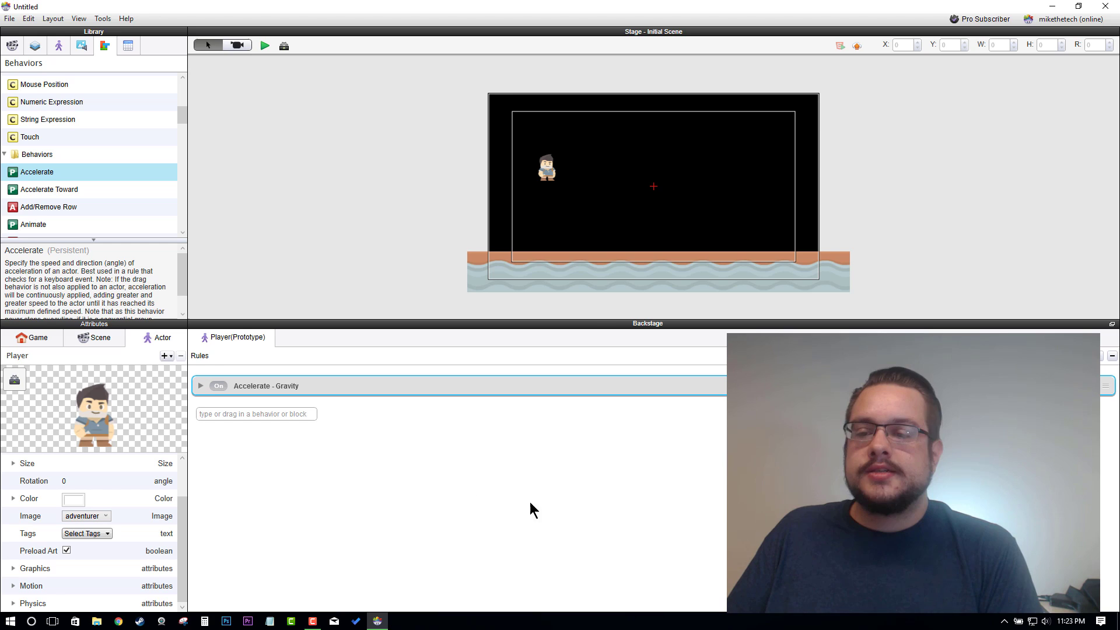
click(267, 47)
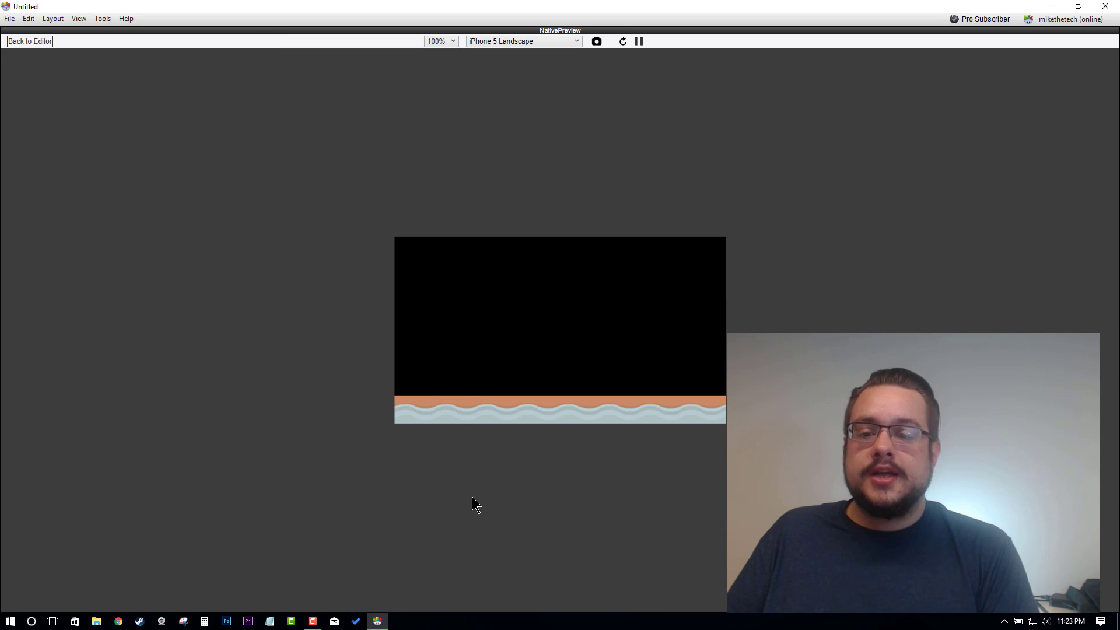
click(27, 45)
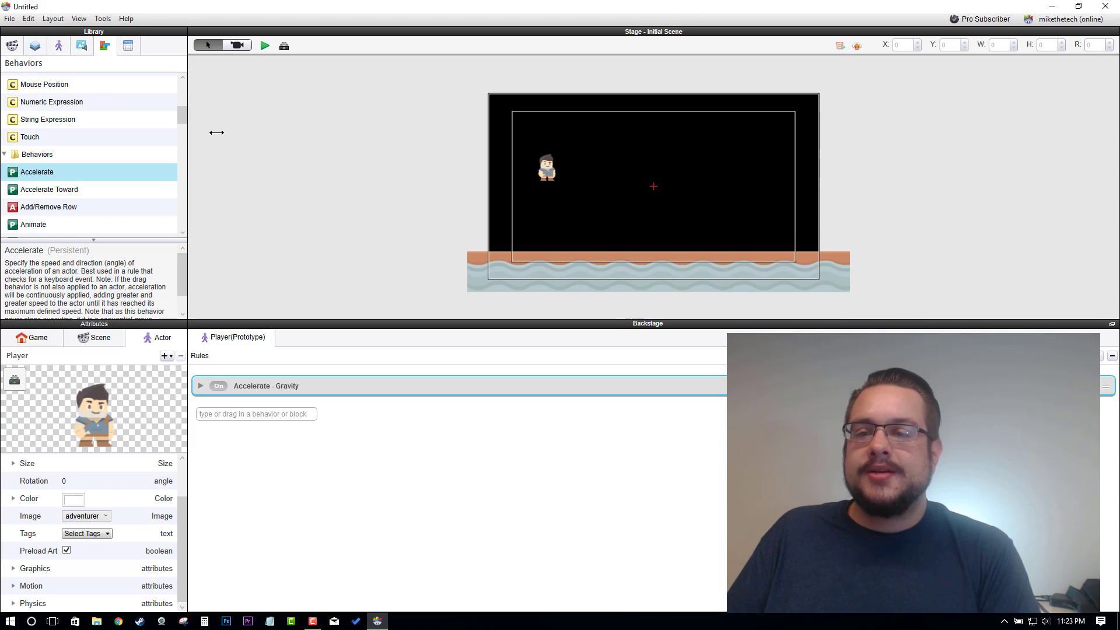
- Add a Collide behavior below the gravity behavior so the Player bounces when colliding with actors of type Floor
scroll(105, 181, down, 4)
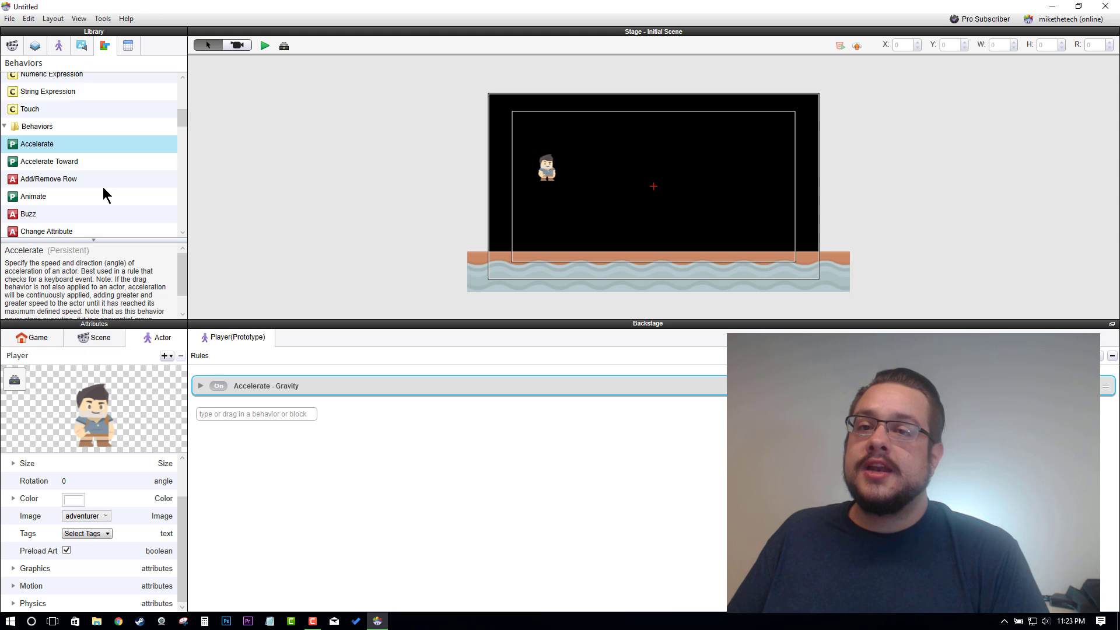
scroll(104, 170, down, 1)
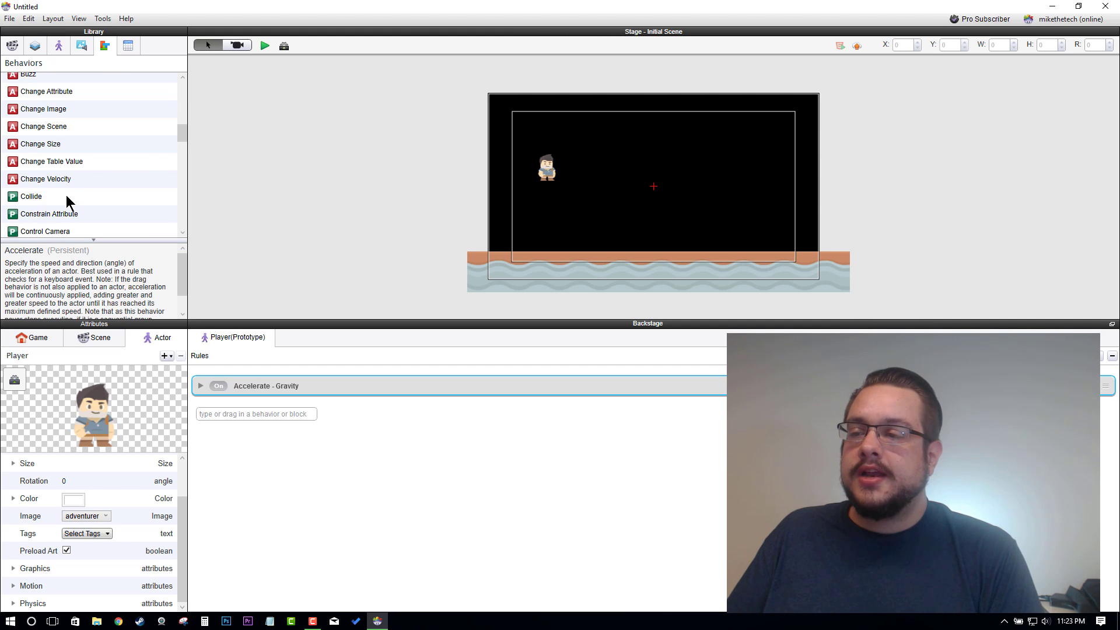
click(65, 195)
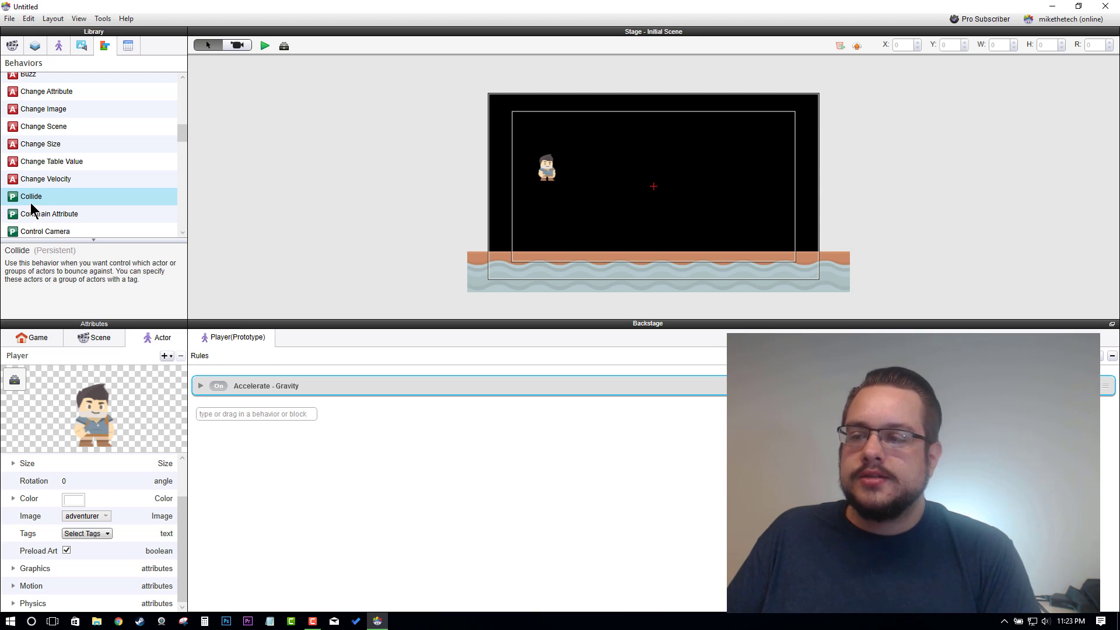
drag(22, 200, 291, 444)
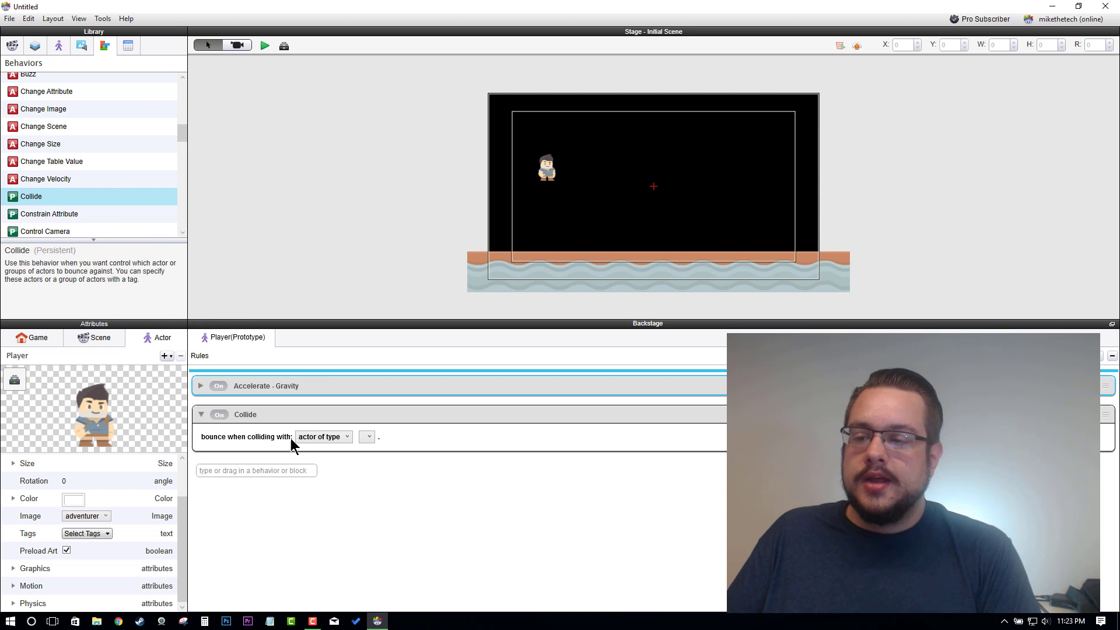
click(371, 439)
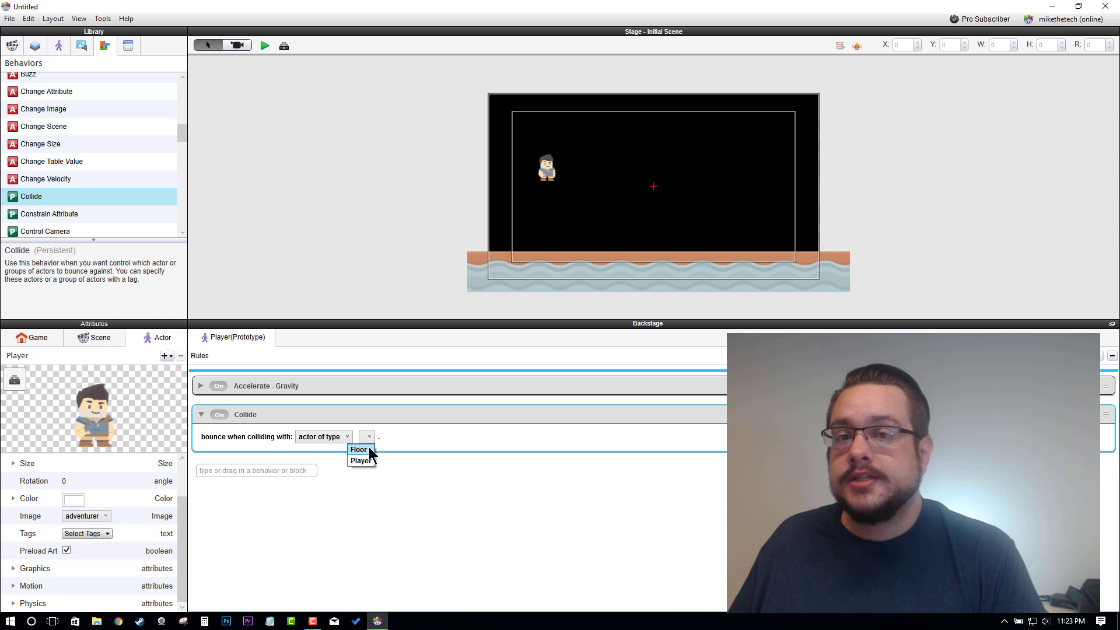
click(461, 467)
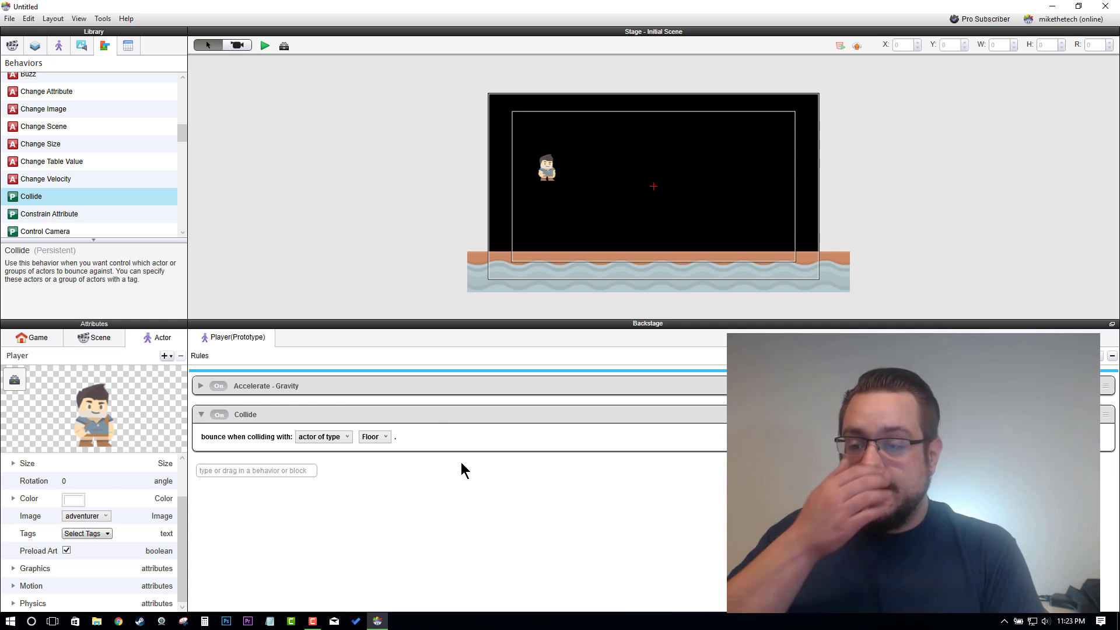
- Rename the Player's Collide behavior as "Collide - Floor"
click(262, 413)
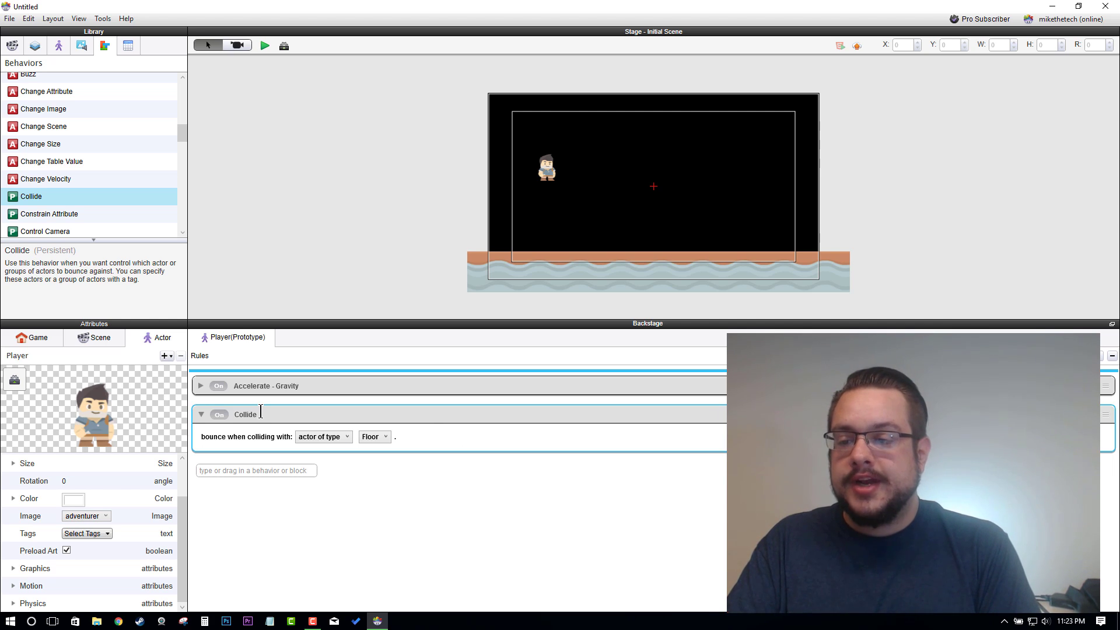
click(256, 415)
click(257, 415)
text(-)
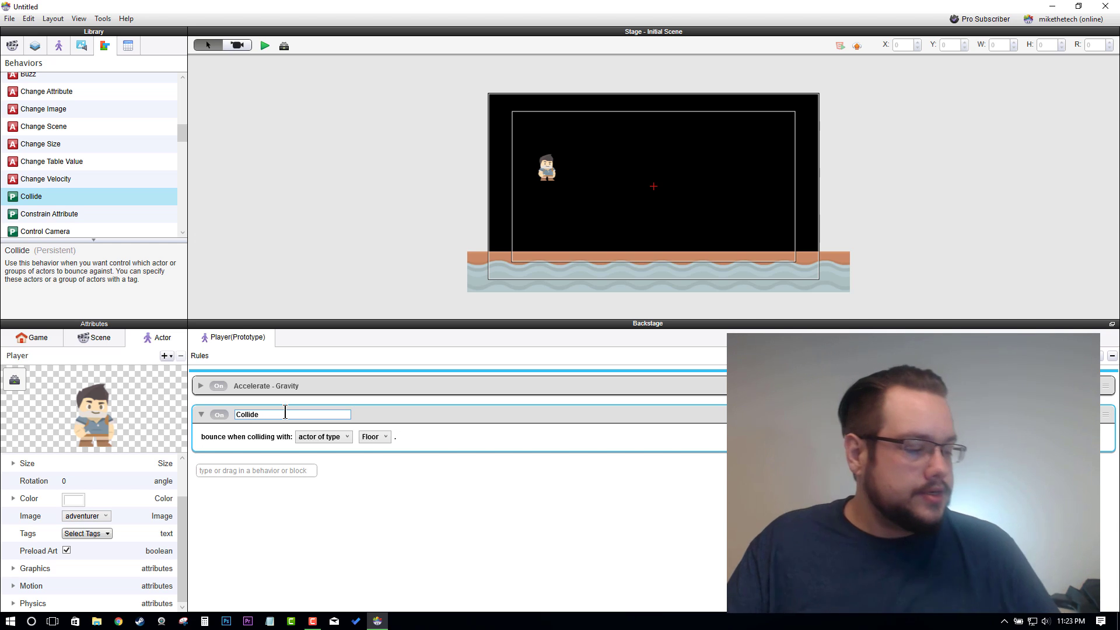
text( Floor)
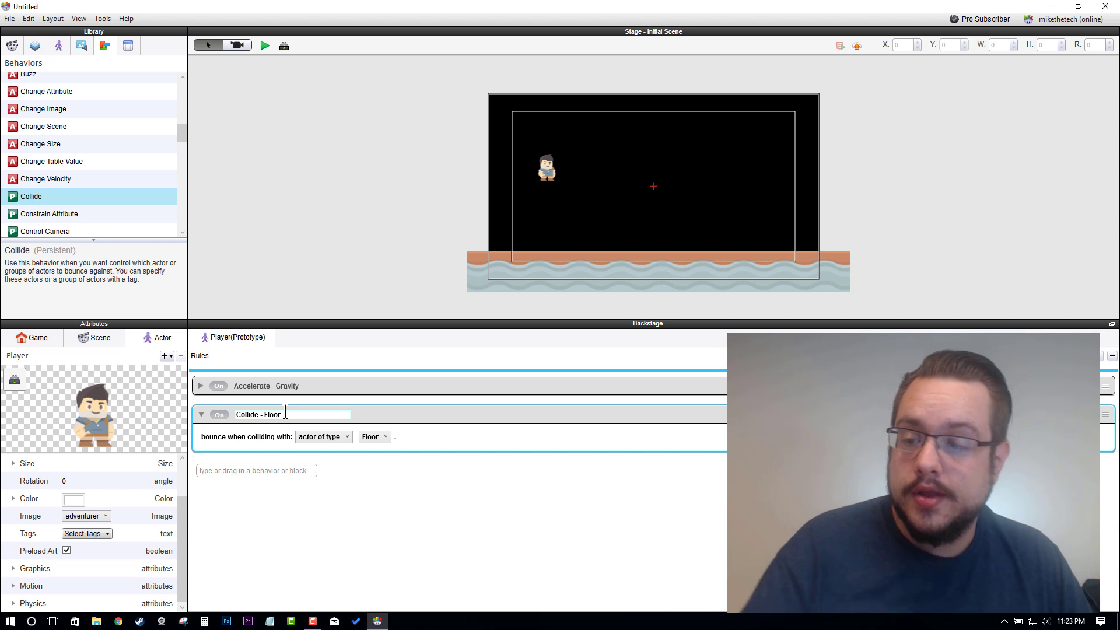
key(Return)
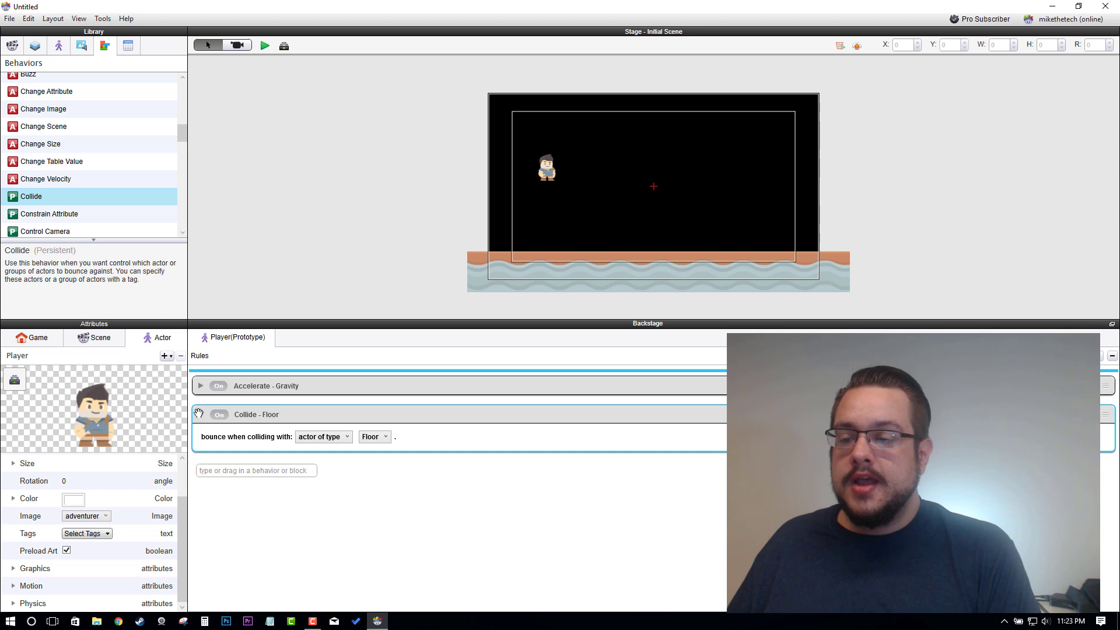
- Collapse the "Collide - Floor" behavior, and preview the scene to test the Player's collision with the floor before returning to the editor
click(202, 415)
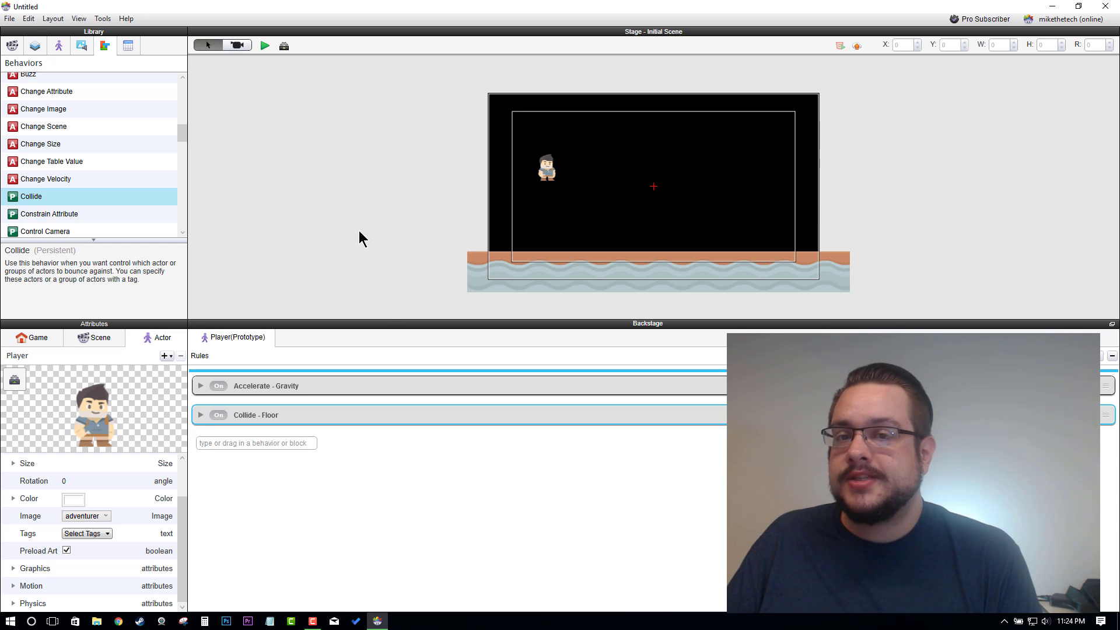
click(264, 45)
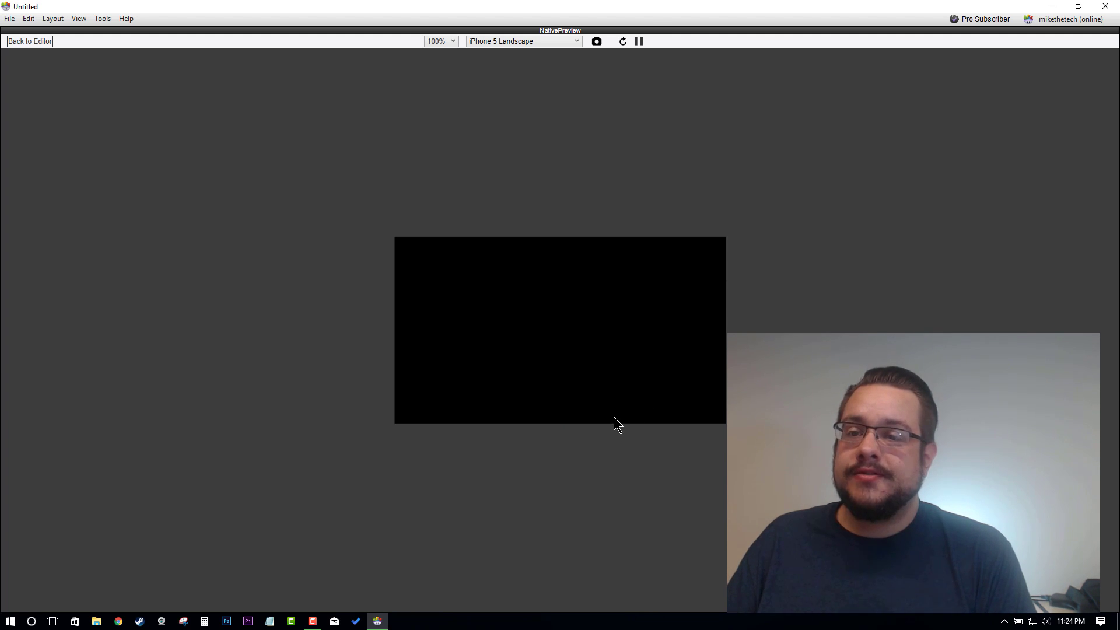
click(26, 42)
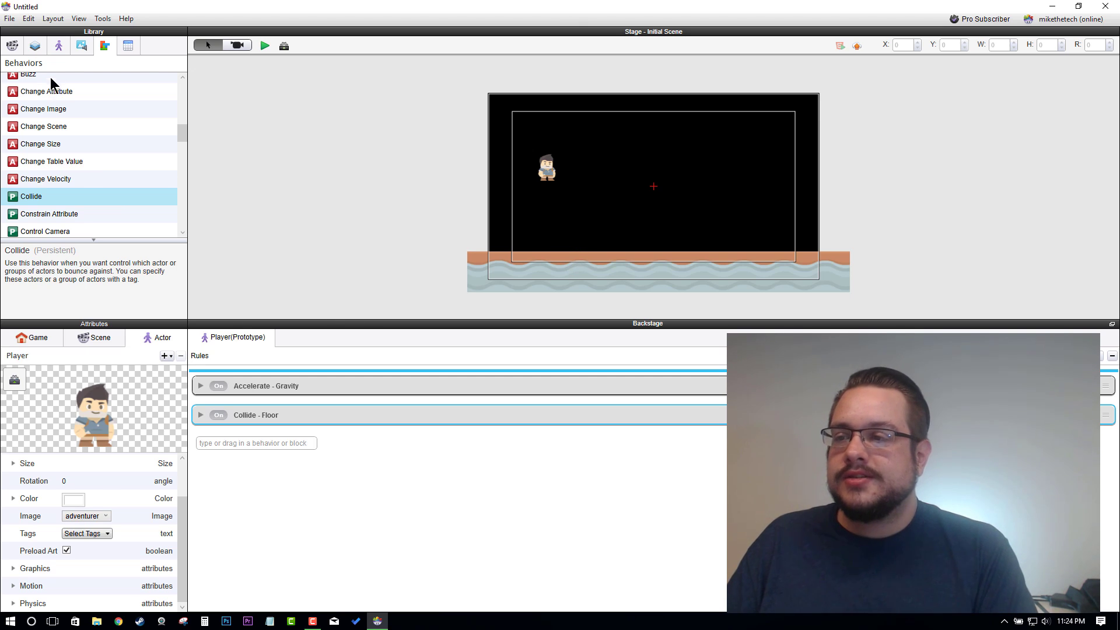
- In the Floor prototype's physics attributes, turn off Movable and turn on Fixed Rotation
click(59, 46)
click(38, 99)
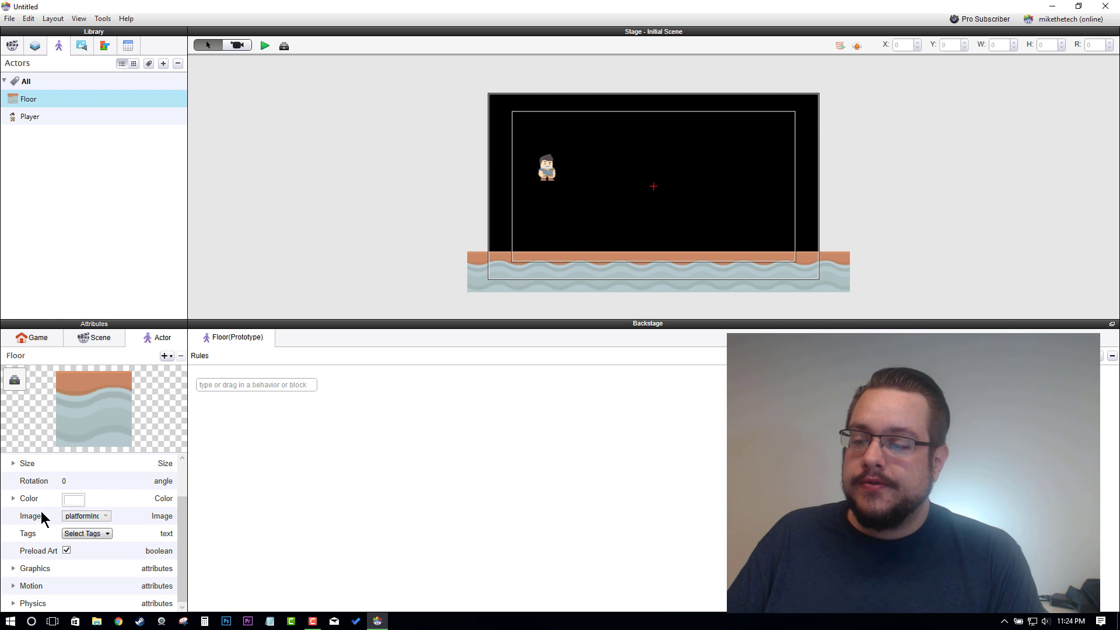
click(13, 603)
scroll(67, 580, down, 5)
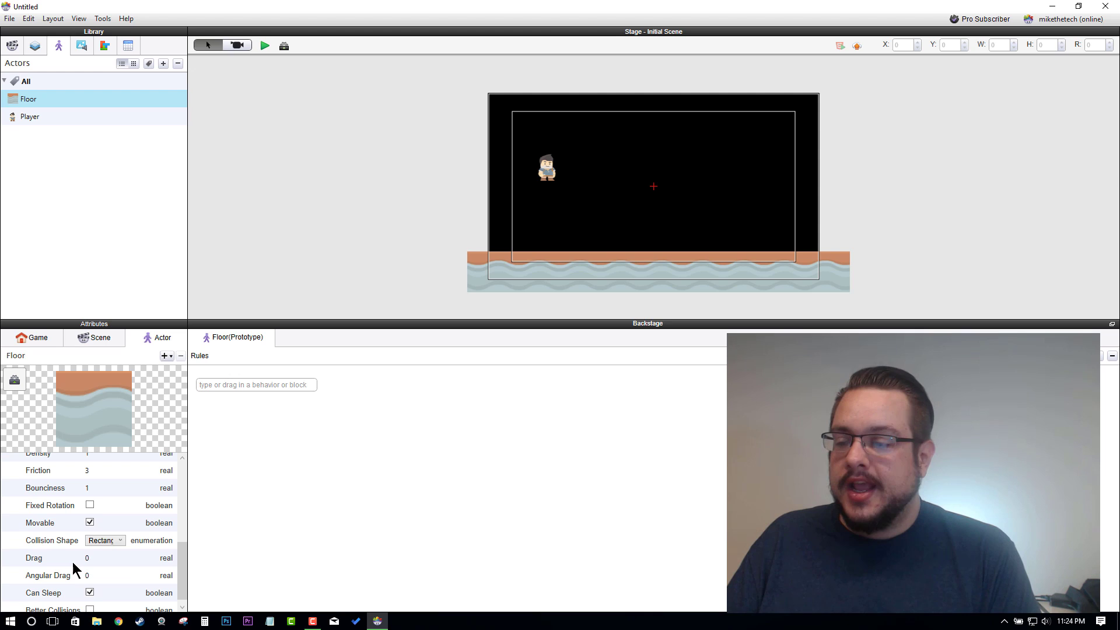
click(90, 522)
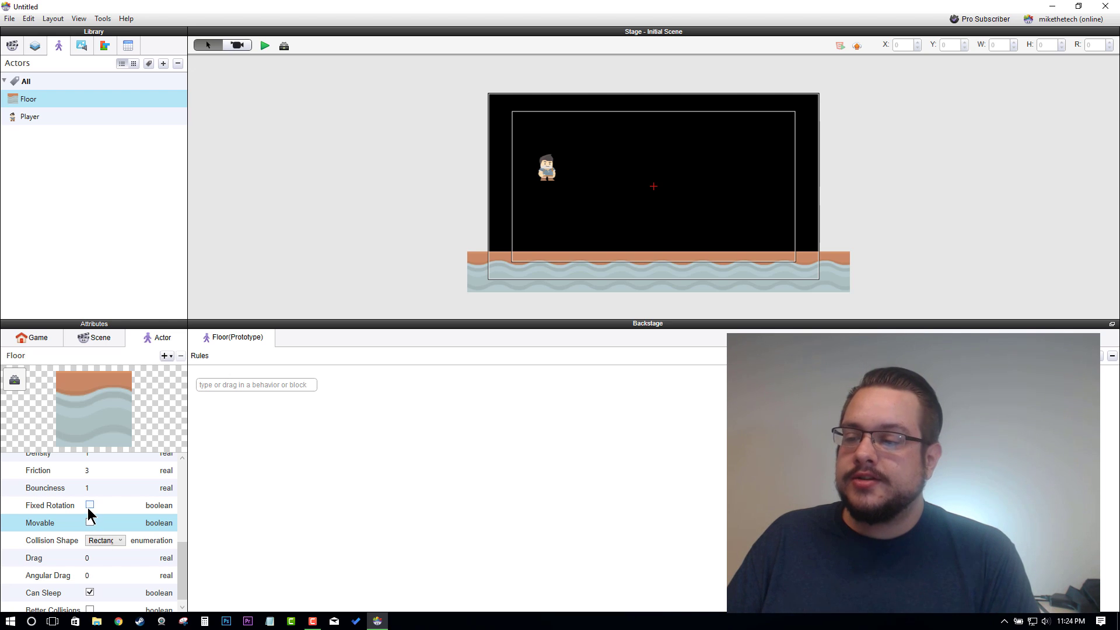
click(90, 506)
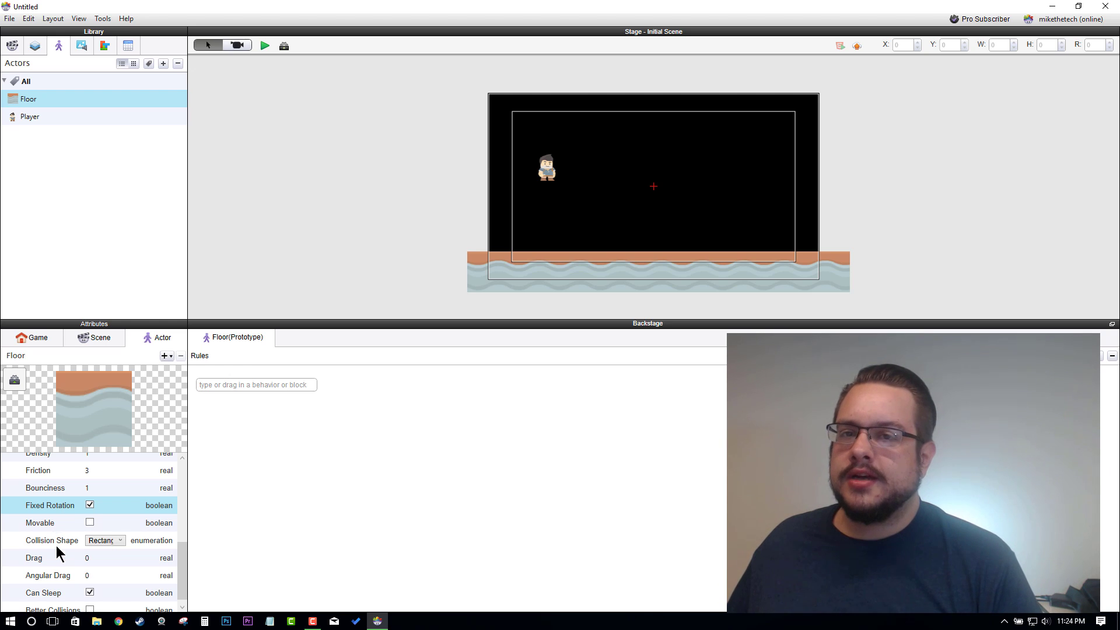
- Set the Floor prototype's Bounciness to 0, and preview the scene to test the Player's landing before returning to the editor
click(103, 488)
click(98, 486)
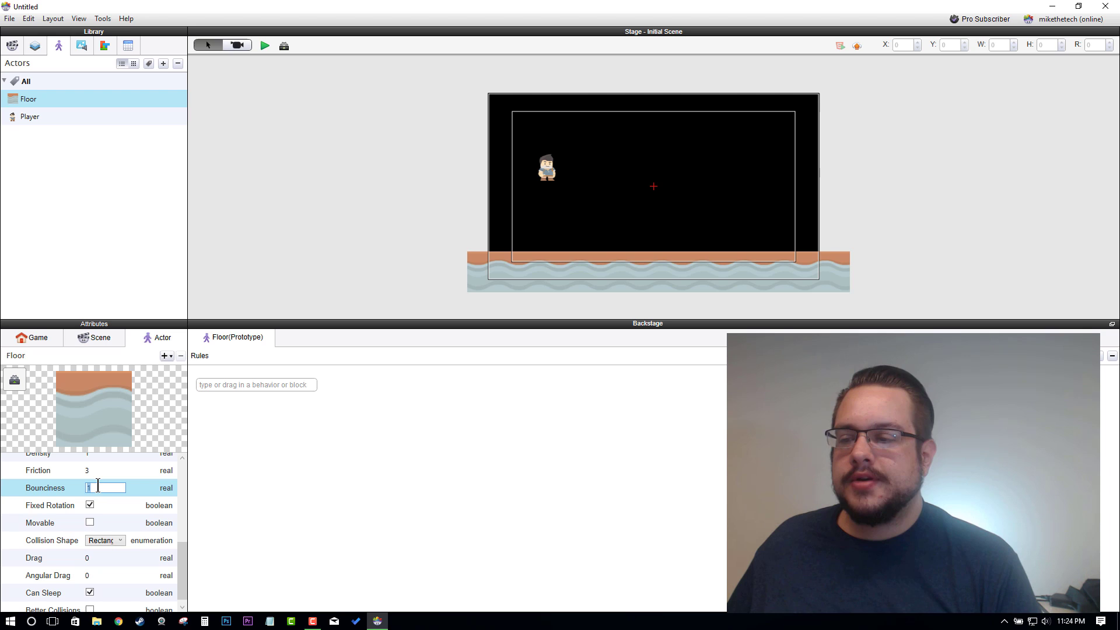
text(0)
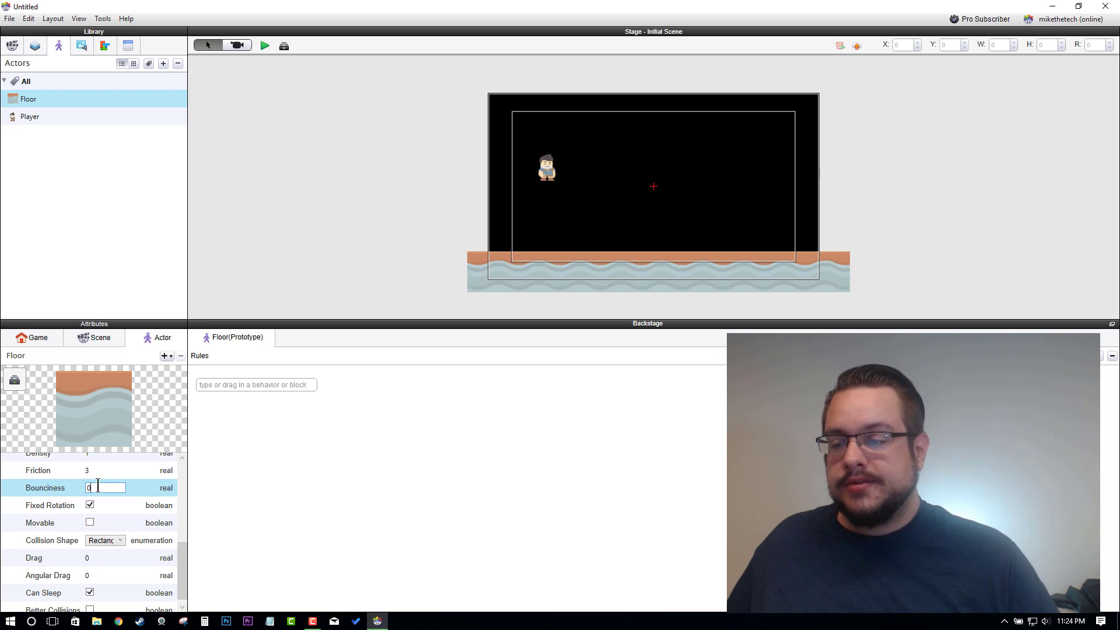
key(Return)
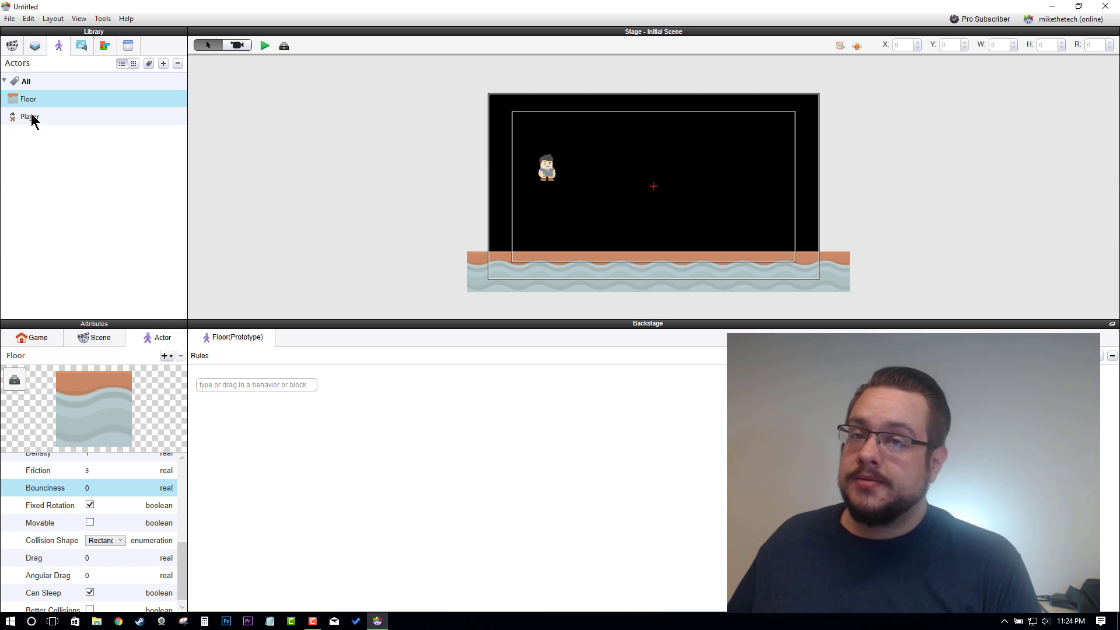
click(265, 46)
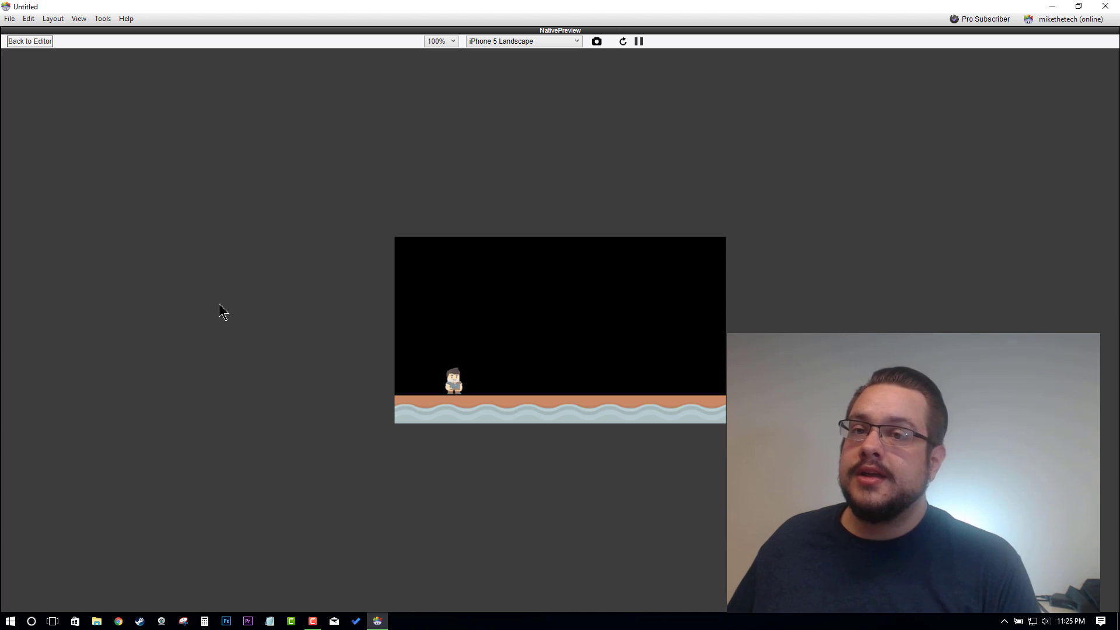
click(46, 42)
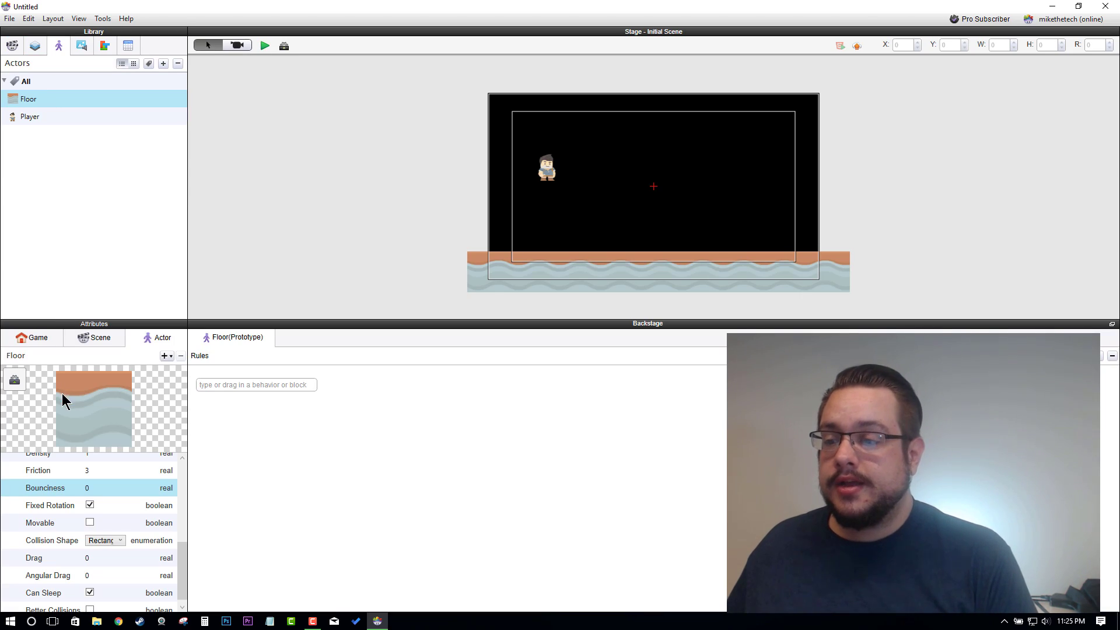
- Select the Player actor and expand its physics attributes down to the bounciness and collision settings
click(33, 115)
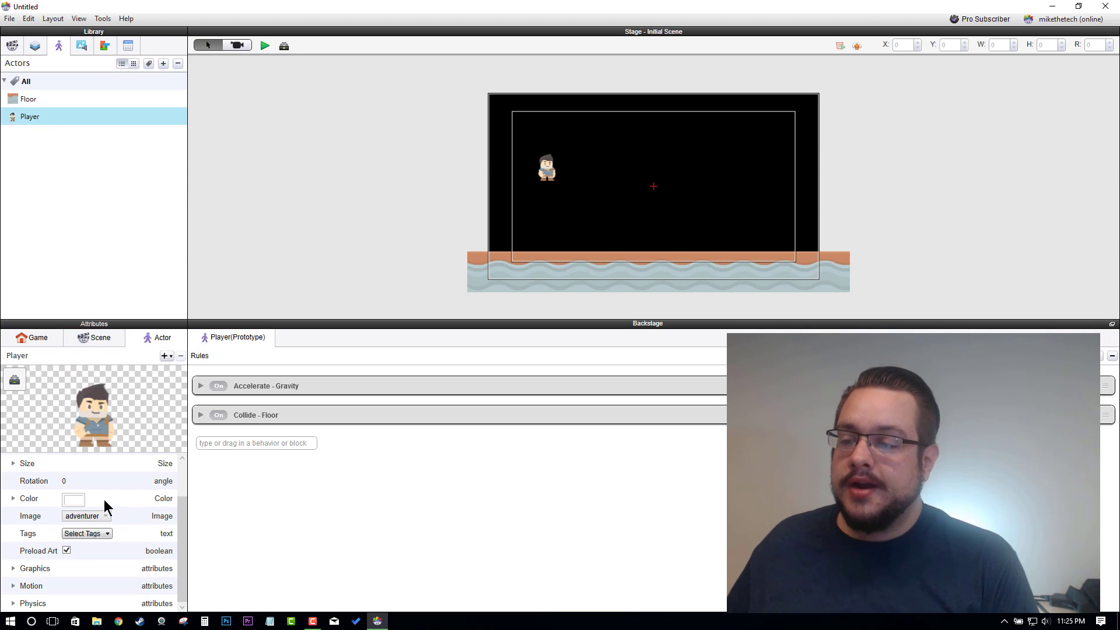
click(13, 603)
scroll(53, 565, down, 5)
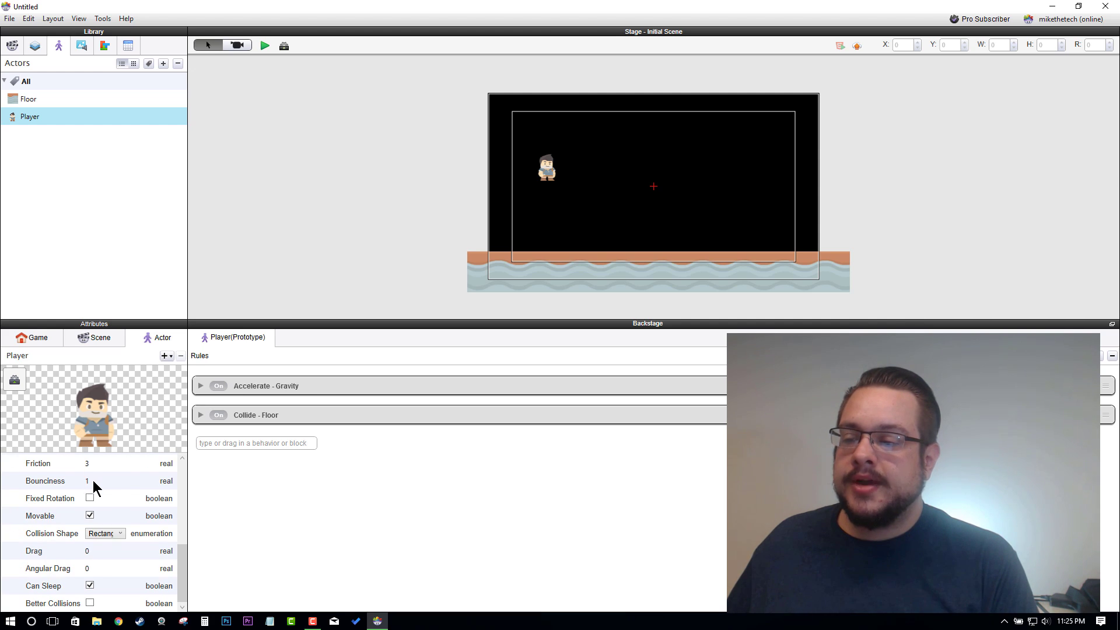
- Set the Player prototype's Bounciness to 0, and preview how it lands on the floor before returning to the editor
double_click(93, 481)
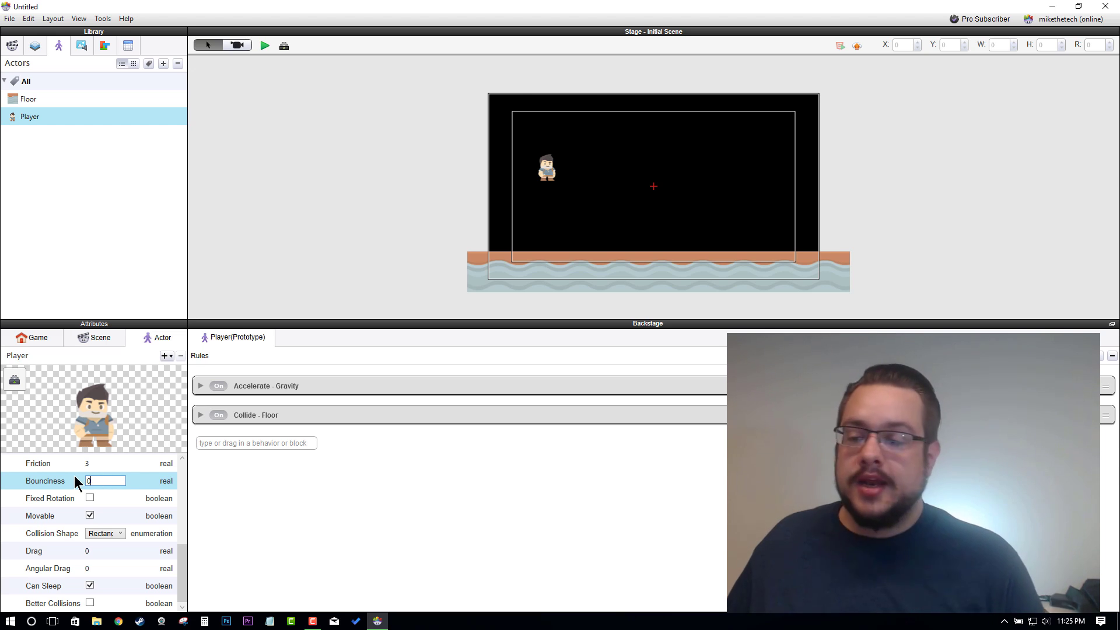
text(0)
key(Return)
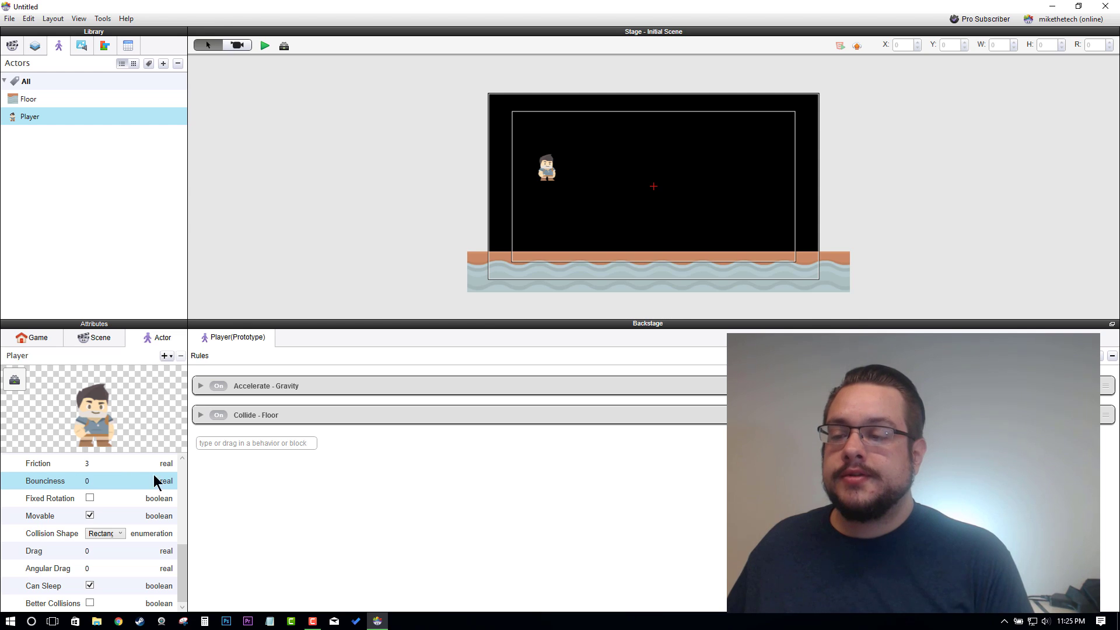
click(265, 46)
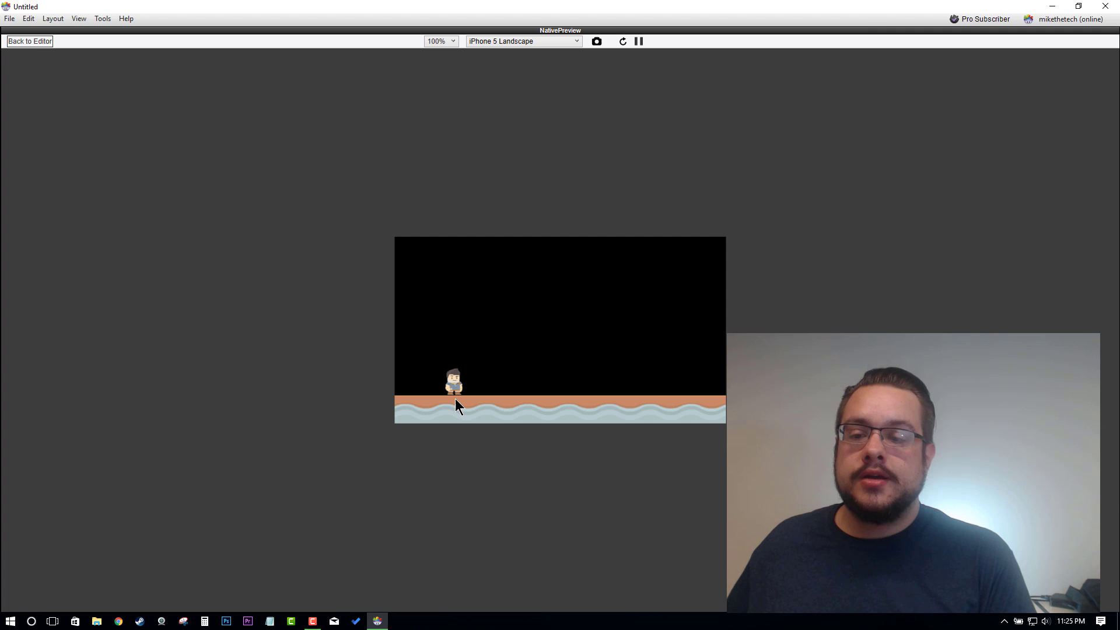
click(20, 42)
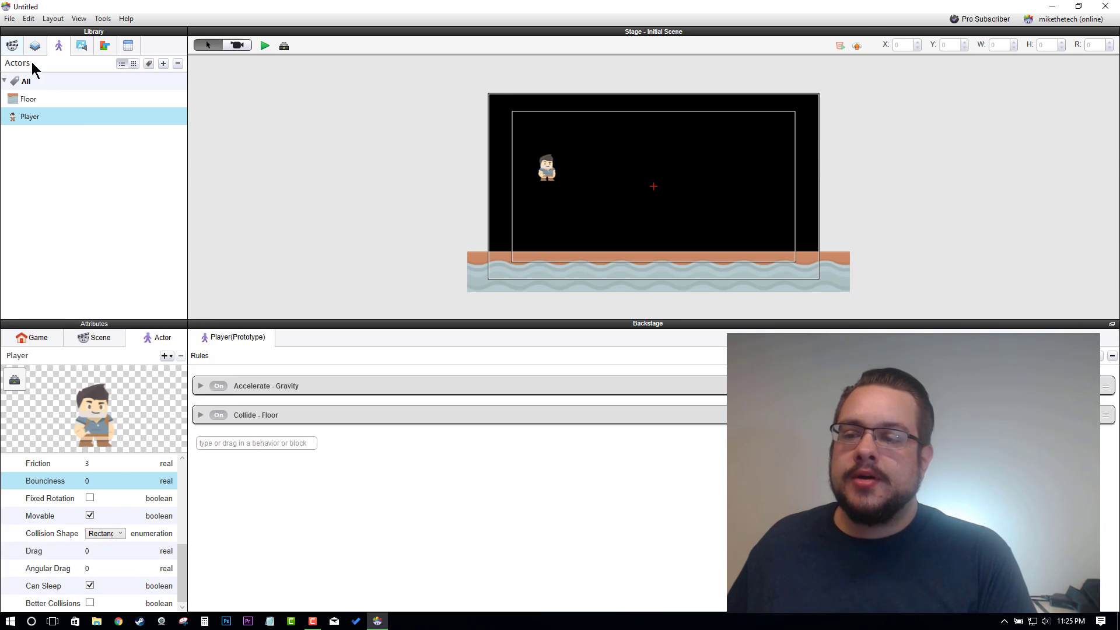
- Set the Player prototype's Bounciness to 0.2, and preview the slight bounce on the floor before returning to the editor
click(91, 479)
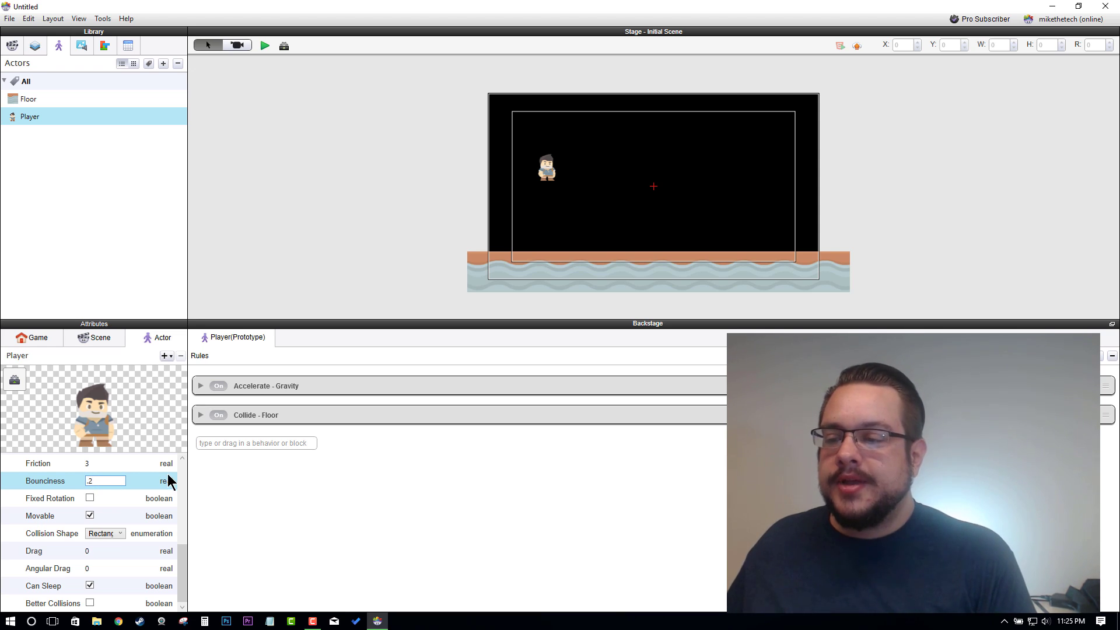
text(0.2)
key(Return)
click(265, 46)
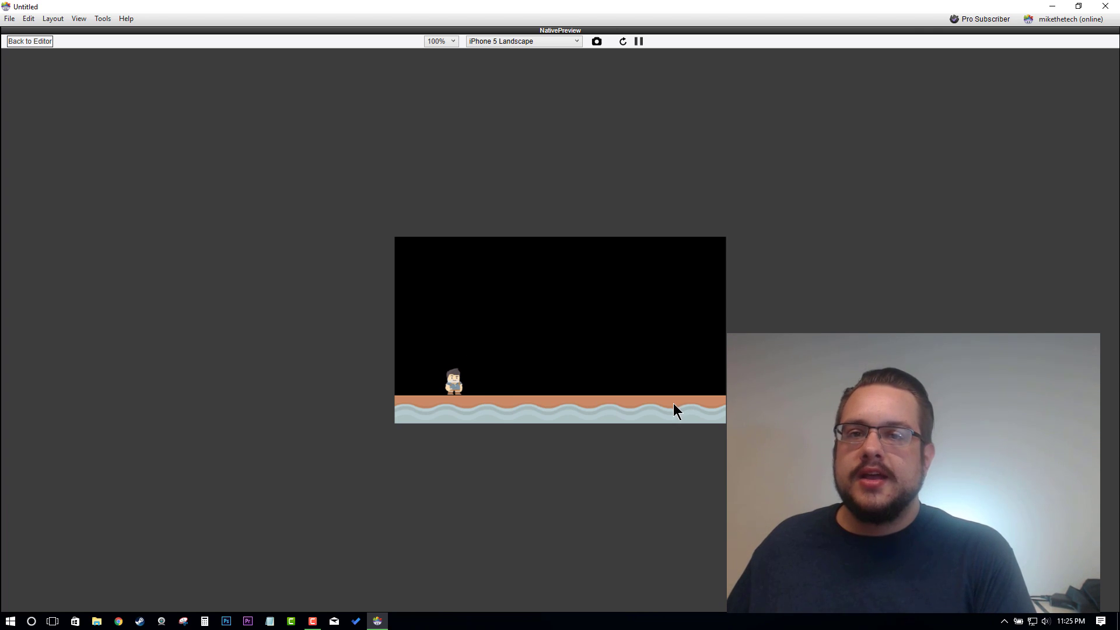
click(36, 42)
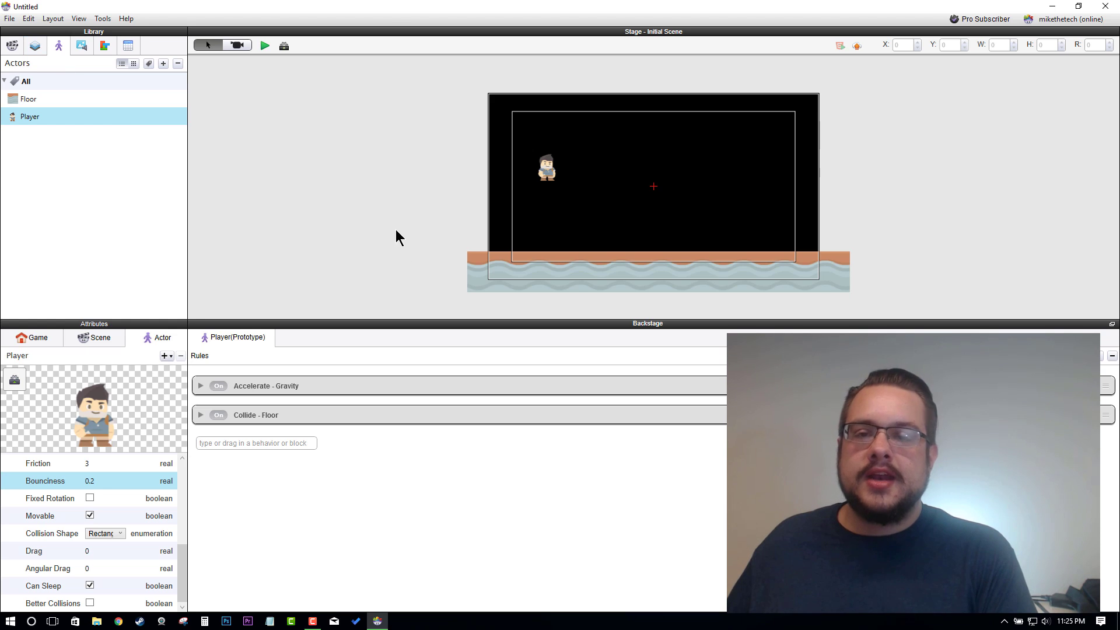